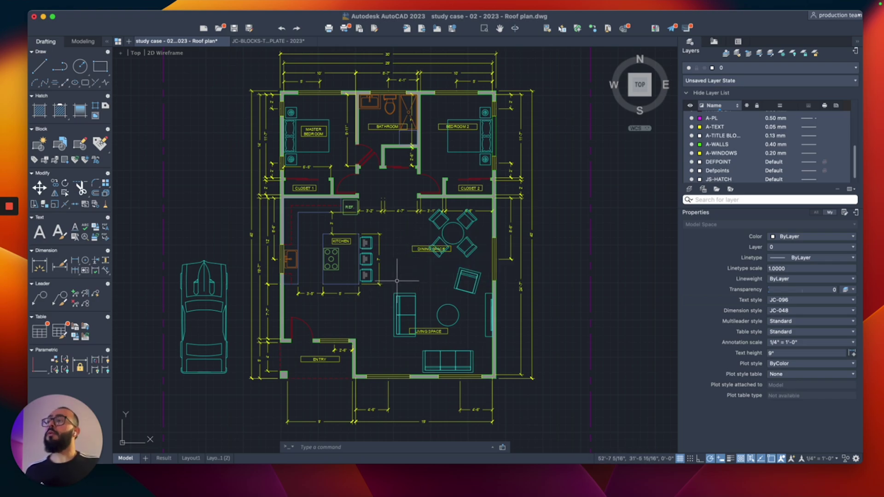
# - Trace the outer wall outline of the floor plan with a closed polyline, following the recess at the entry
pyautogui.moveTo(402, 280); pyautogui.dragTo(449, 283, button='middle')
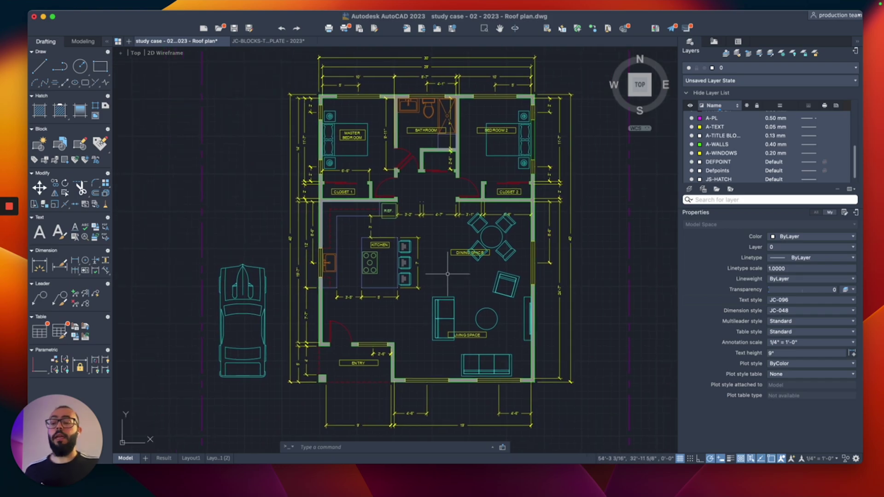
pyautogui.write('PL')
pyautogui.press('Return')
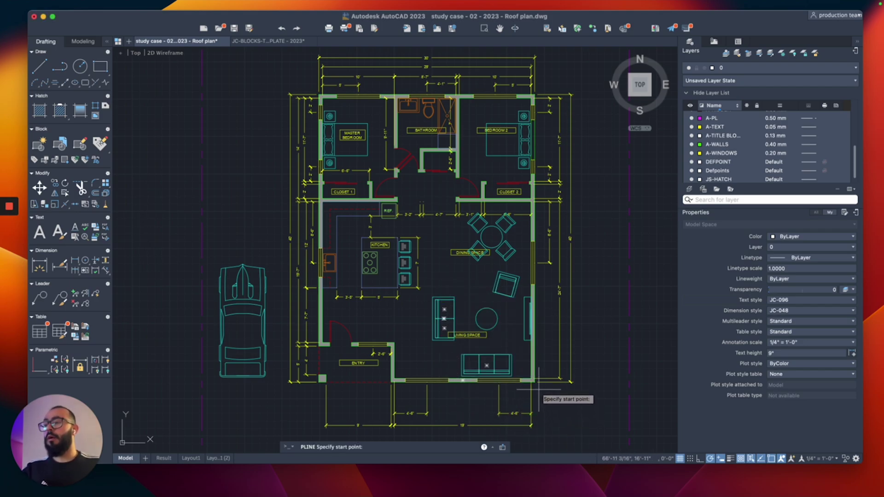
pyautogui.click(393, 381)
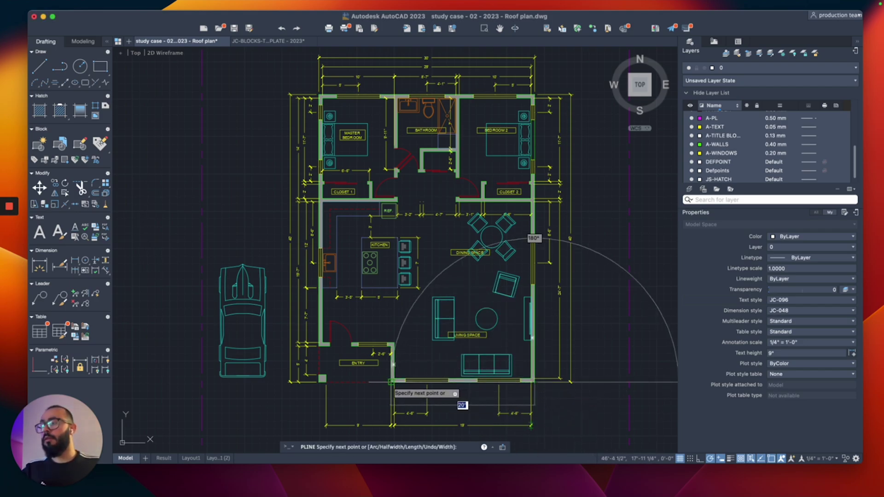
pyautogui.click(393, 344)
pyautogui.click(320, 344)
pyautogui.click(321, 96)
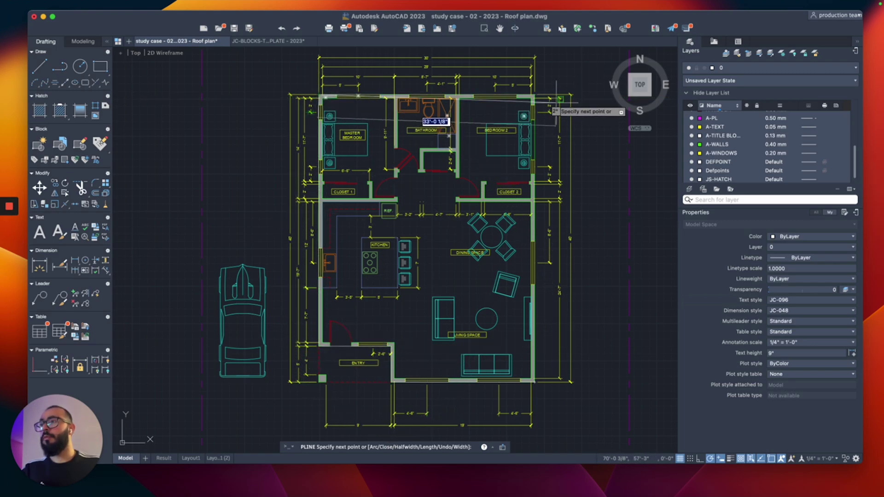
pyautogui.click(532, 96)
pyautogui.click(535, 381)
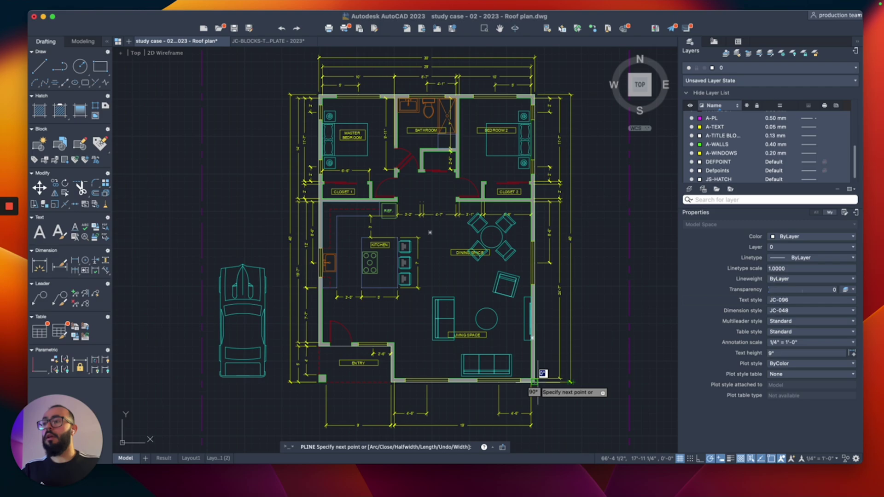
pyautogui.write('c')
pyautogui.press('Return')
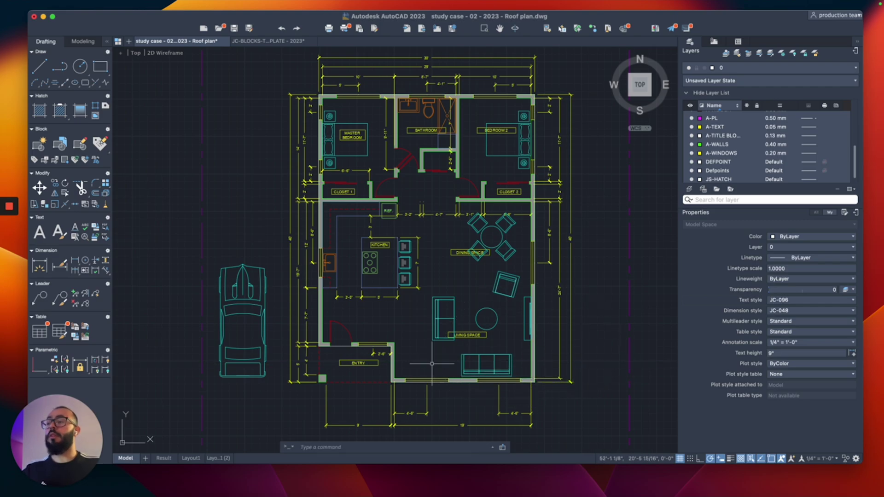
# - Move the traced wall outline horizontally to the empty area beside the floor plan, below the Gable Roof drawing
pyautogui.click(415, 382)
pyautogui.scroll(-3, 352, 343)
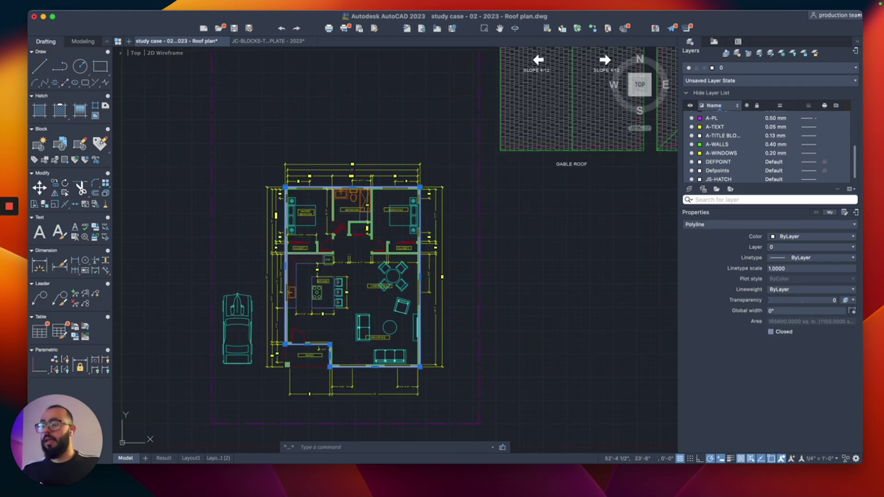
pyautogui.moveTo(352, 343); pyautogui.dragTo(313, 303, button='middle')
pyautogui.write('m')
pyautogui.press('Return')
pyautogui.click(362, 413)
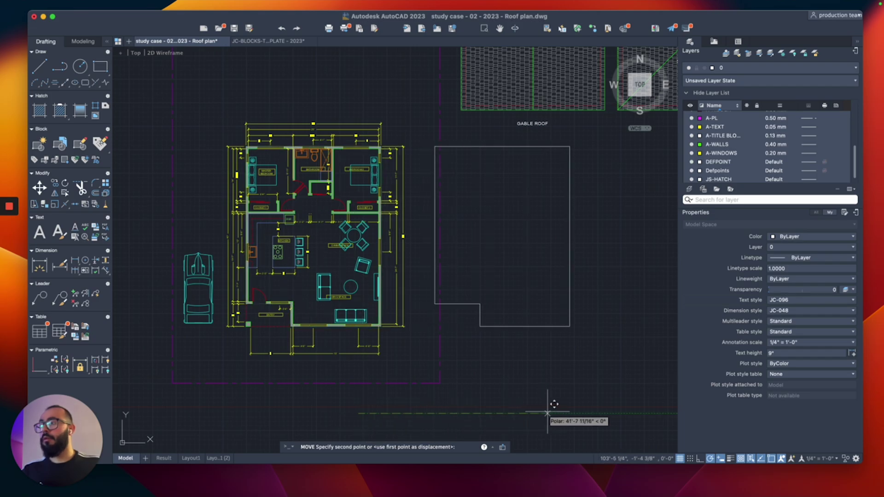
pyautogui.click(584, 406)
pyautogui.scroll(3, 568, 292)
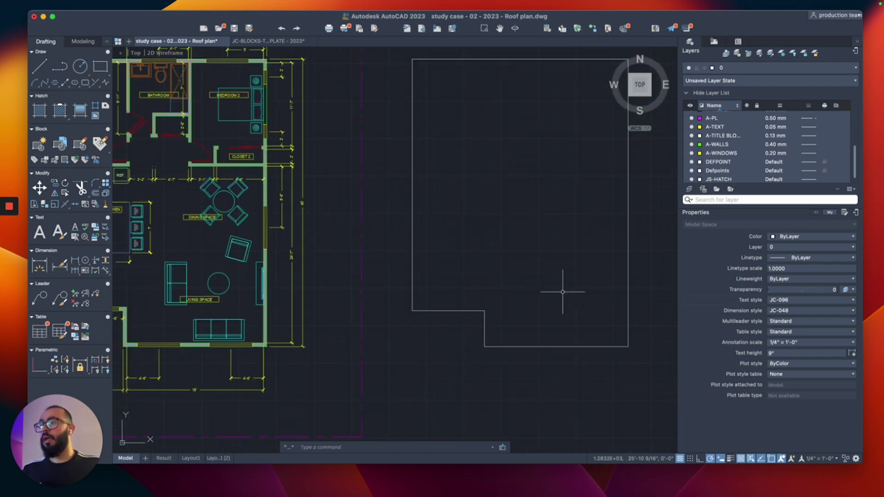
# - Draw a rectangle over the square column at the outer corner of the entry
pyautogui.moveTo(566, 292); pyautogui.dragTo(483, 322, button='middle')
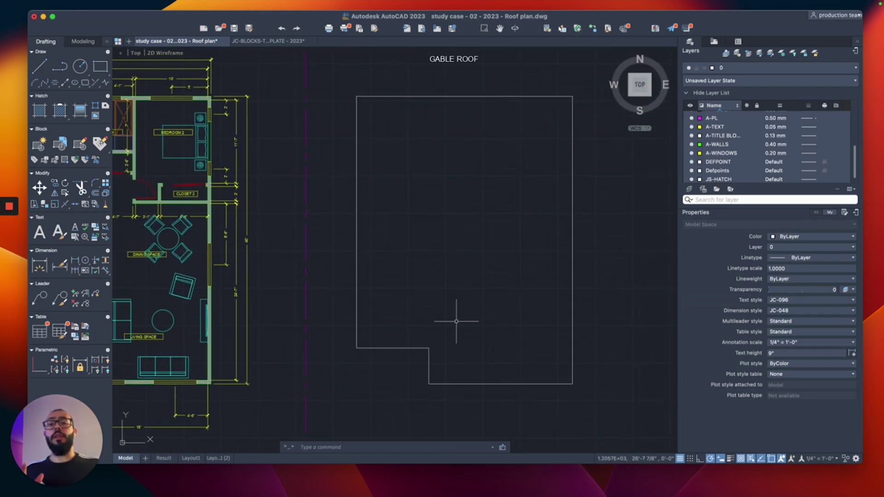
pyautogui.moveTo(404, 346); pyautogui.dragTo(450, 315, button='middle')
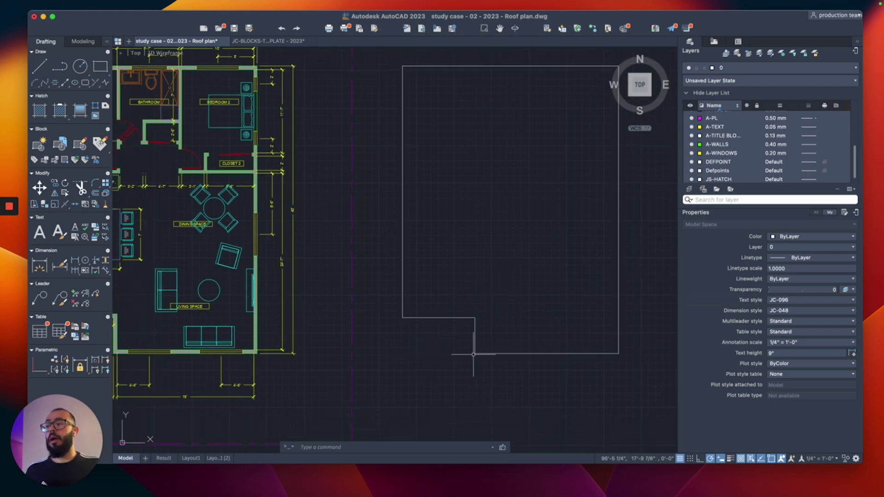
pyautogui.scroll(1, 457, 346)
pyautogui.scroll(-2, 449, 339)
pyautogui.moveTo(173, 333); pyautogui.dragTo(342, 331, button='middle')
pyautogui.scroll(2, 342, 331)
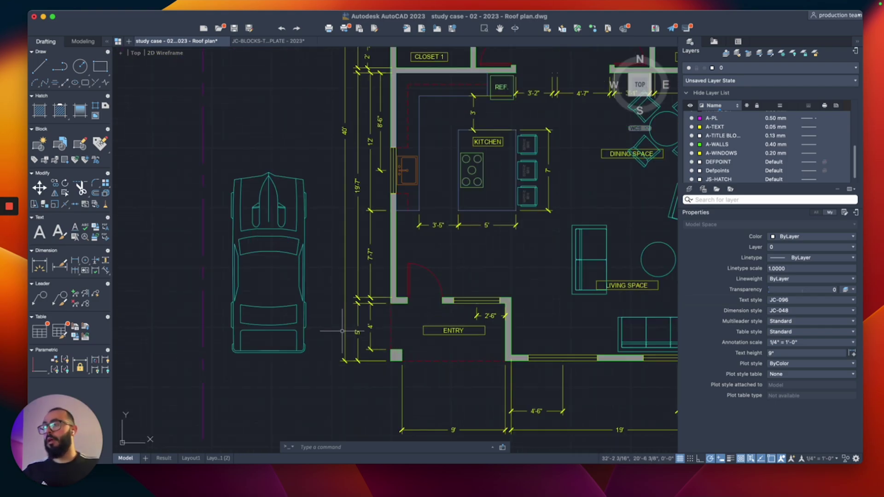
pyautogui.scroll(1, 396, 347)
pyautogui.write('REC')
pyautogui.press('Return')
pyautogui.click(406, 351)
pyautogui.click(387, 370)
# - Move the column rectangle to its matching position beside the recessed corner of the relocated wall outline
pyautogui.click(388, 356)
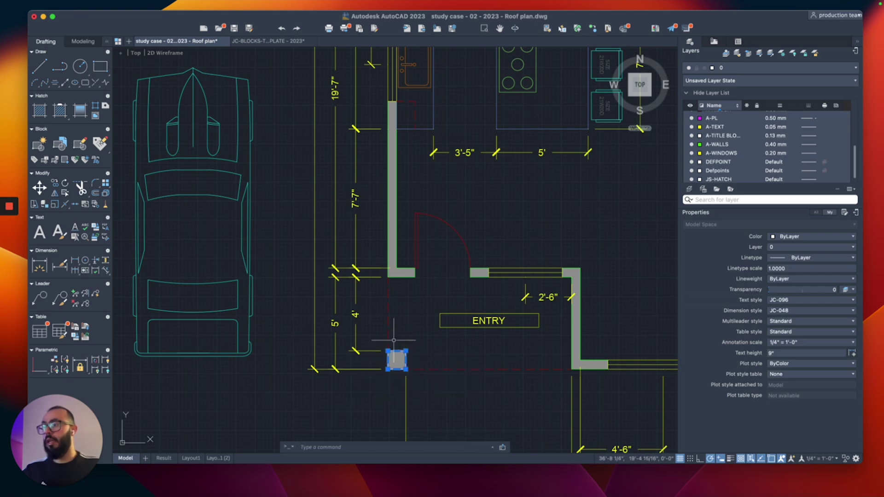
pyautogui.write('M')
pyautogui.press('Return')
pyautogui.click(385, 283)
pyautogui.scroll(-3, 385, 285)
pyautogui.moveTo(523, 304); pyautogui.dragTo(290, 298, button='middle')
pyautogui.click(515, 278)
pyautogui.press('Return')
pyautogui.moveTo(502, 281); pyautogui.dragTo(360, 305, button='middle')
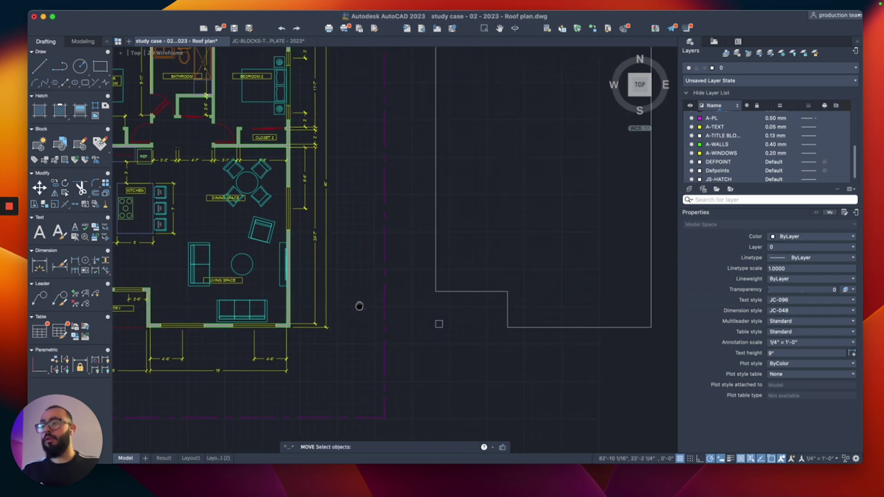
pyautogui.press('Escape')
# - Assign the wall outline and the column rectangle to the A-HIDDEN layer
pyautogui.click(474, 280)
pyautogui.click(375, 355)
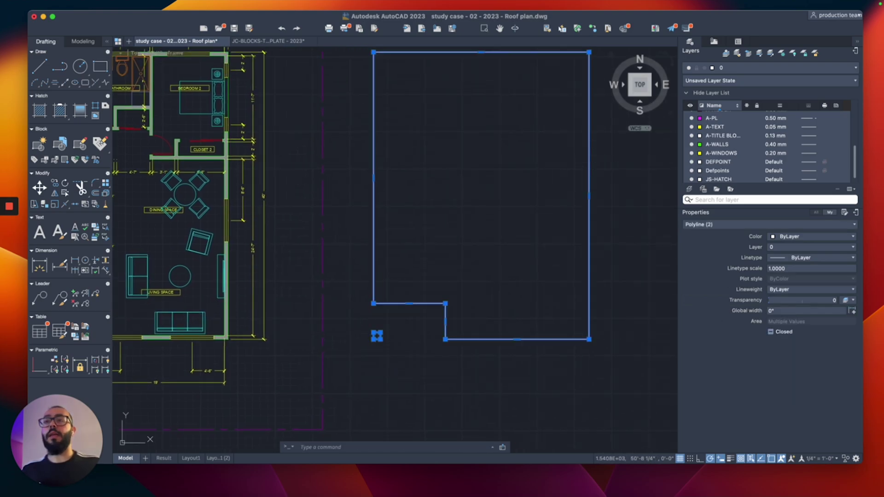
pyautogui.click(810, 246)
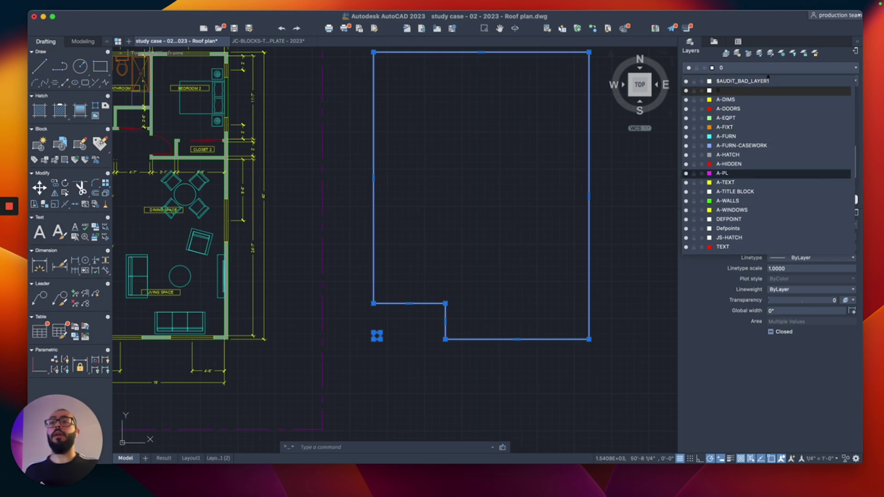
pyautogui.click(736, 164)
pyautogui.scroll(3, 468, 223)
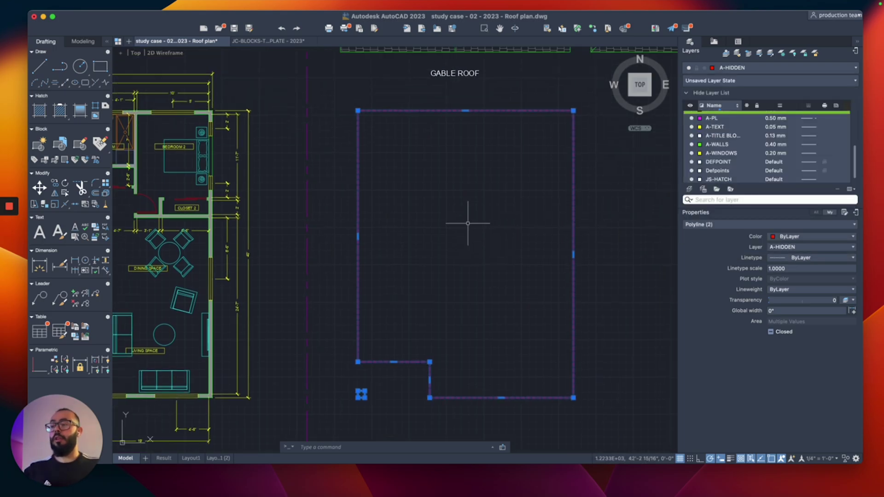
pyautogui.press('Escape')
pyautogui.moveTo(465, 227)
pyautogui.mouseDown(button='middle')
pyautogui.moveTo(487, 212)
pyautogui.moveTo(503, 219)
pyautogui.moveTo(497, 223)
pyautogui.mouseUp(button='middle')
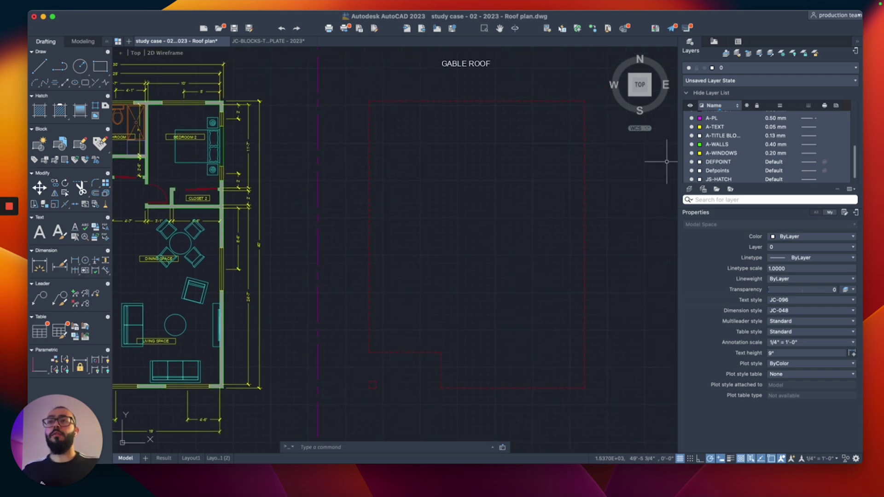
# - Make A-WALLS the current layer and draw a rectangle enclosing the full extents of the hidden outline and column
pyautogui.click(766, 68)
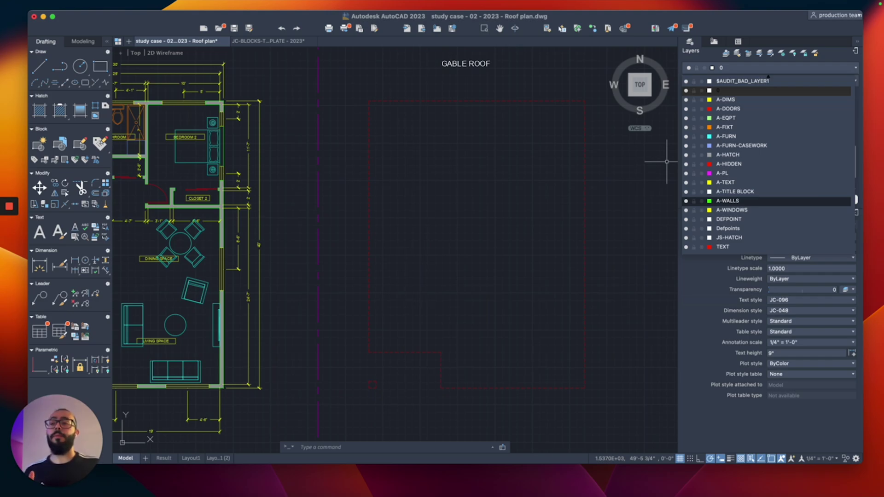
pyautogui.click(727, 201)
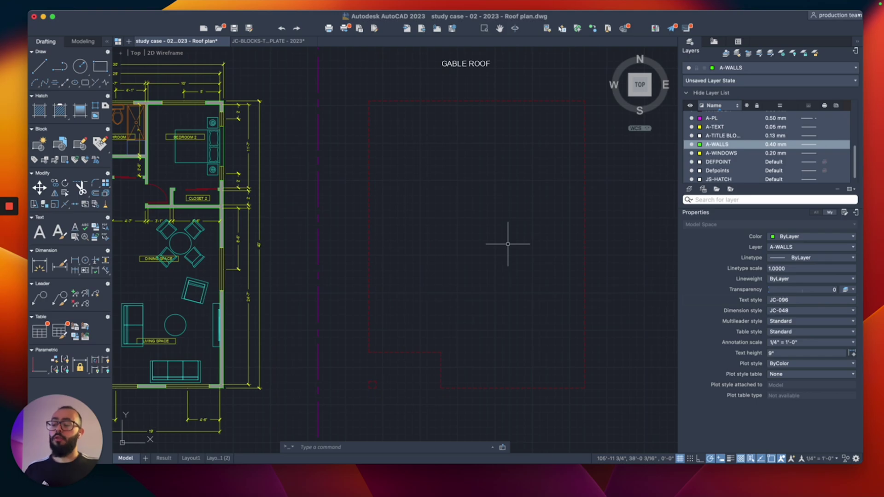
pyautogui.write('REC')
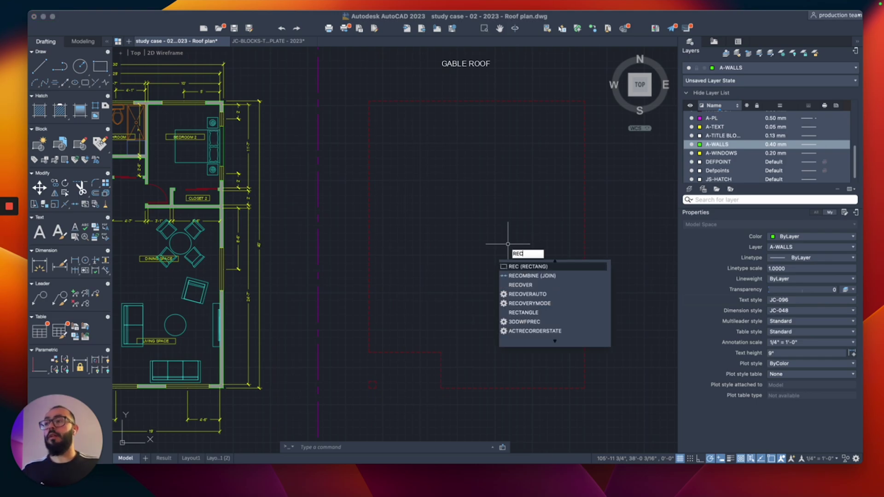
pyautogui.press('Return')
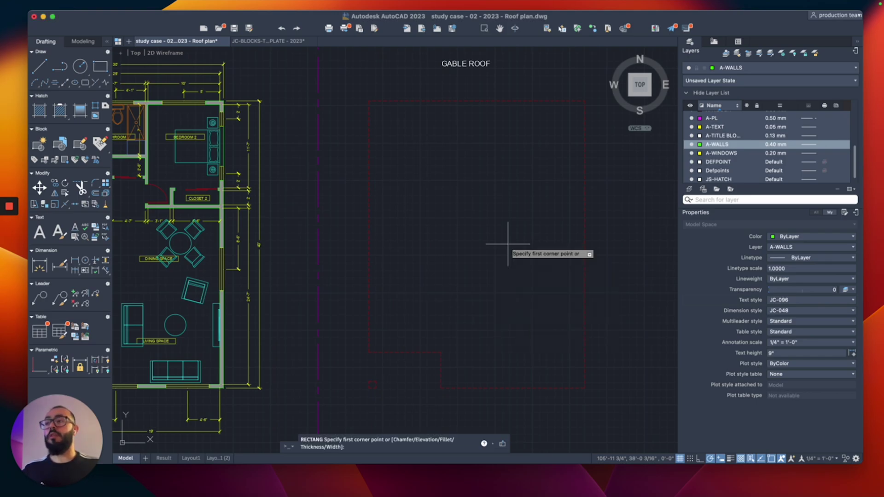
pyautogui.click(585, 101)
pyautogui.click(368, 388)
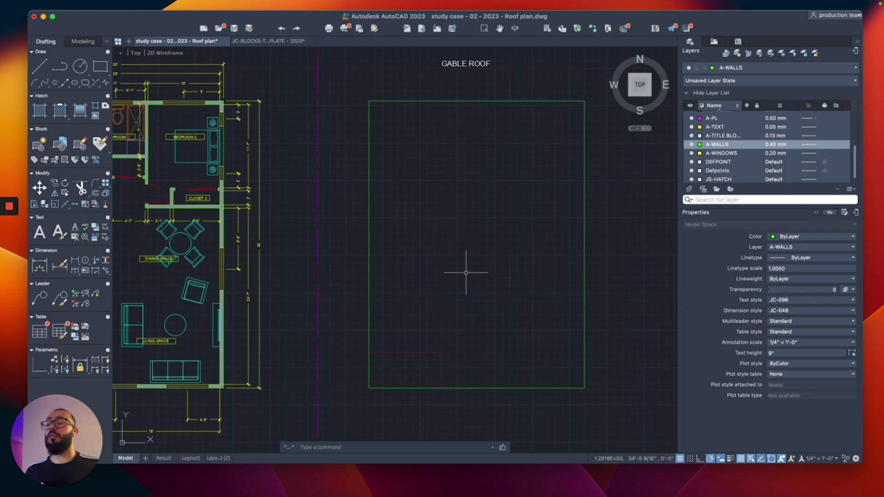
# - Offset the rectangle 12 inches outward for the roof overhang and delete the original inner rectangle
pyautogui.write('o')
pyautogui.press('Return')
pyautogui.write('12')
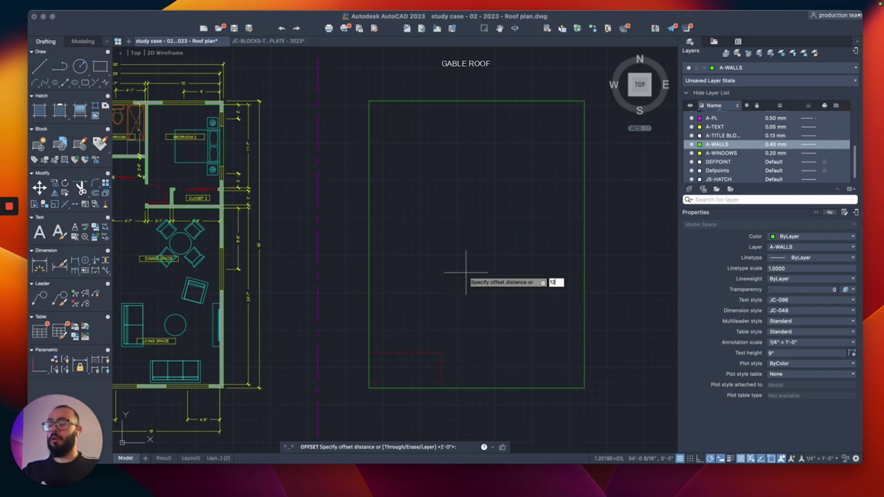
pyautogui.press('Return')
pyautogui.click(428, 388)
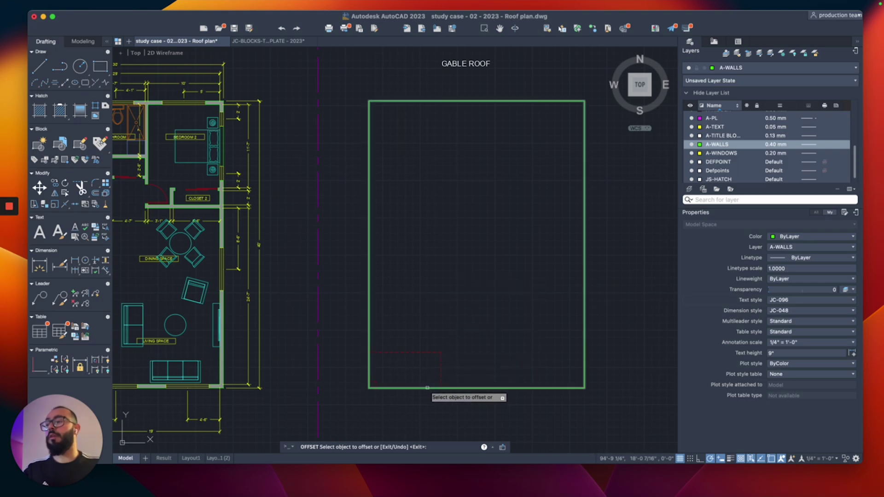
pyautogui.click(412, 392)
pyautogui.press('Escape')
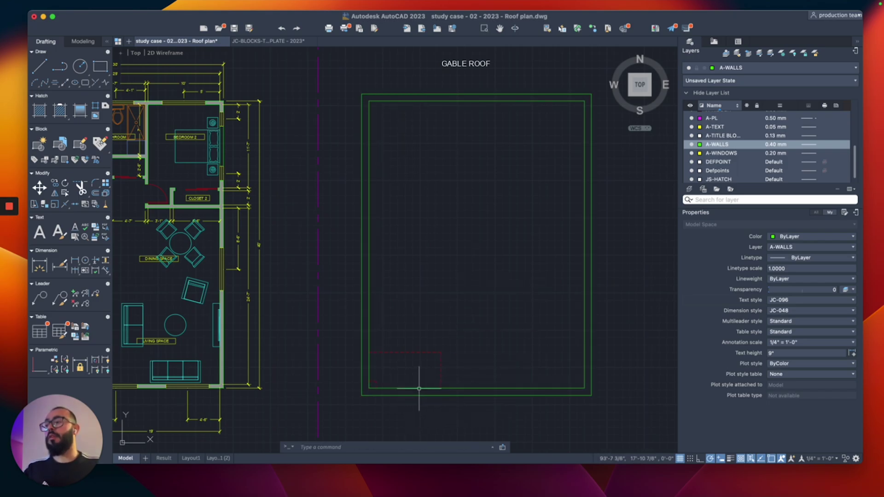
pyautogui.click(414, 388)
pyautogui.press('Delete')
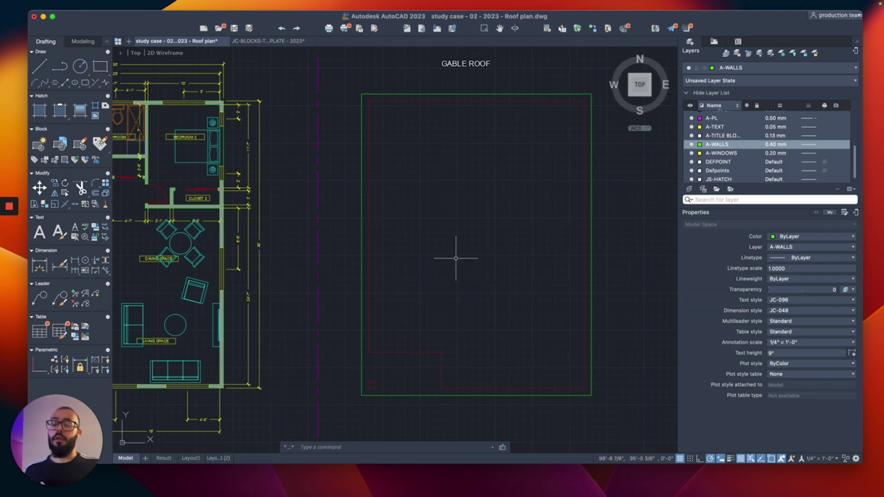
# - Draw the roof ridge as a vertical polyline between the midpoints of the roof rectangle's upper and lower edges
pyautogui.write('PL')
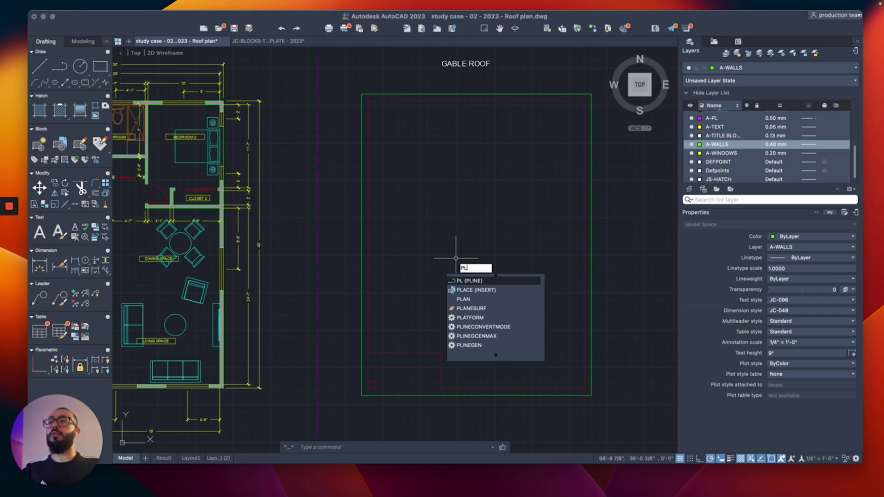
pyautogui.press('Return')
pyautogui.click(476, 94)
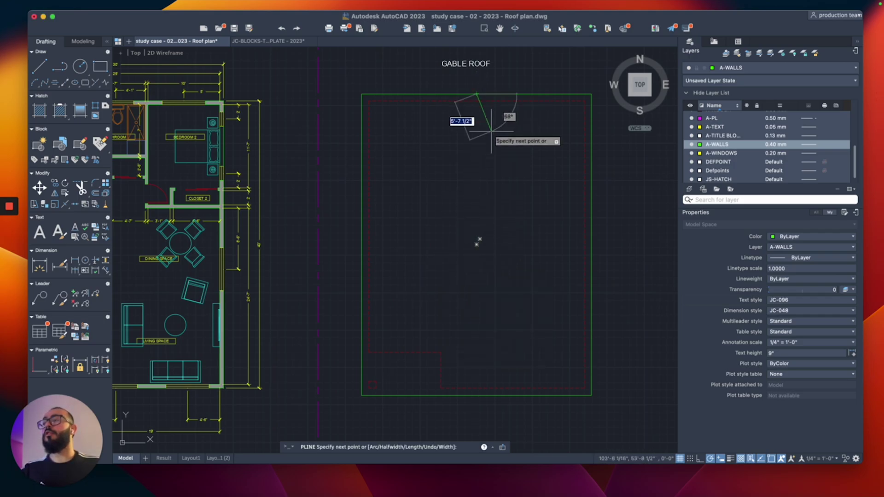
pyautogui.click(476, 395)
pyautogui.press('Return')
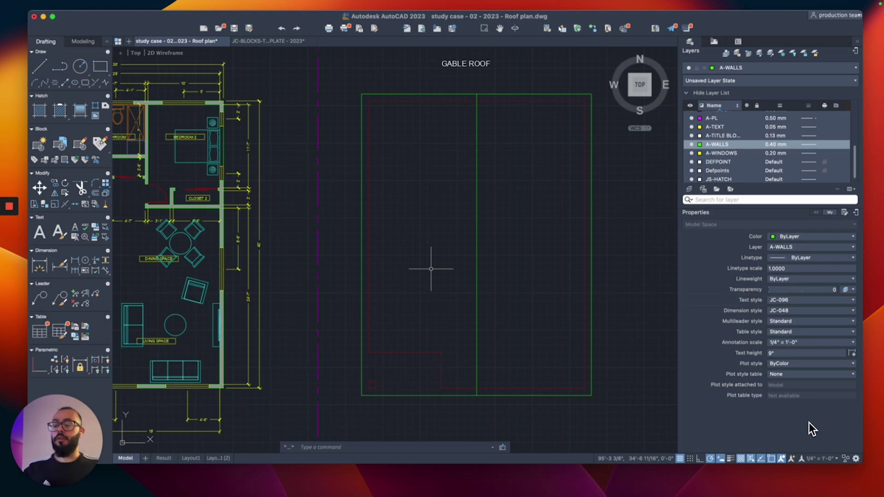
# - Start a hatch and choose the AR-RROOF pattern from the hatch library
pyautogui.write('H')
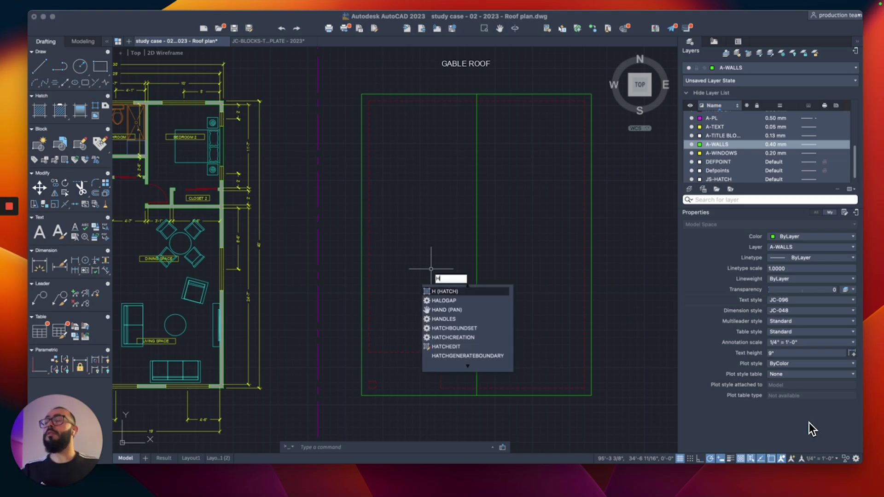
pyautogui.press('Return')
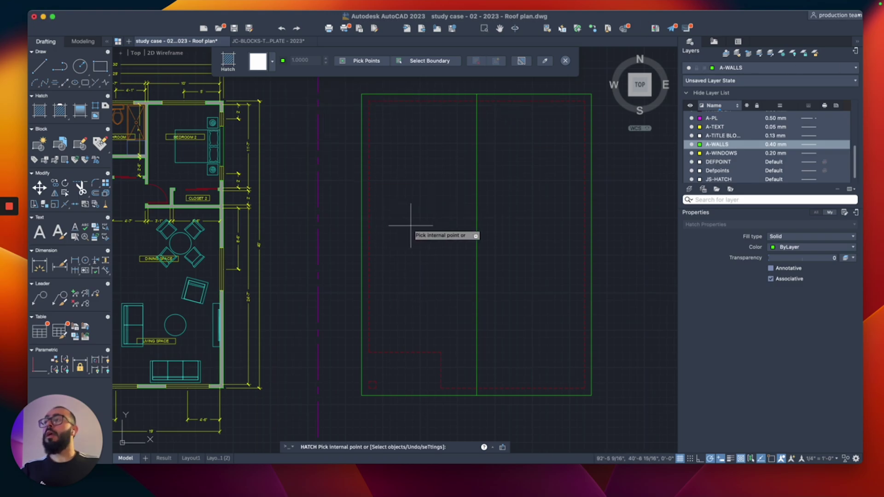
pyautogui.click(272, 61)
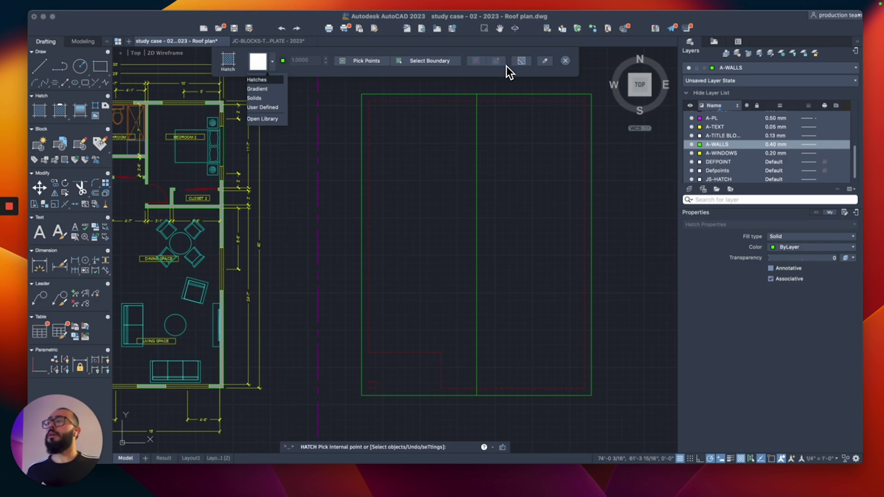
pyautogui.click(268, 79)
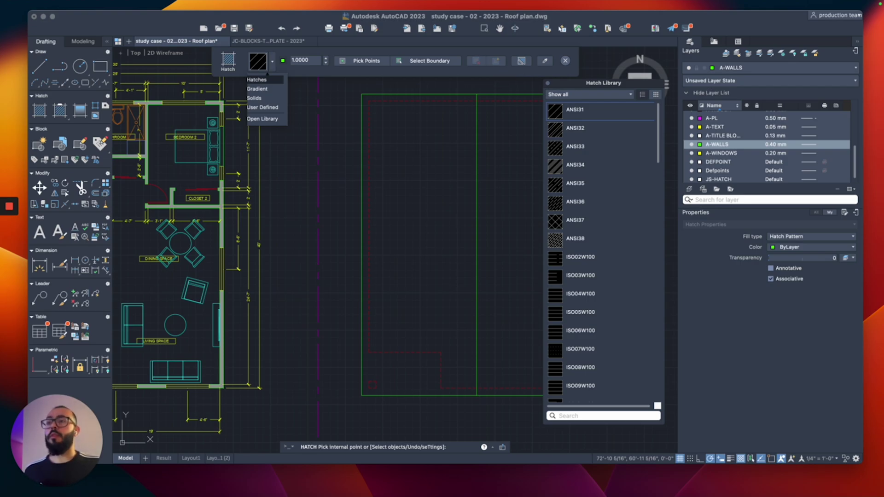
pyautogui.click(658, 111)
pyautogui.scroll(-10, 600, 253)
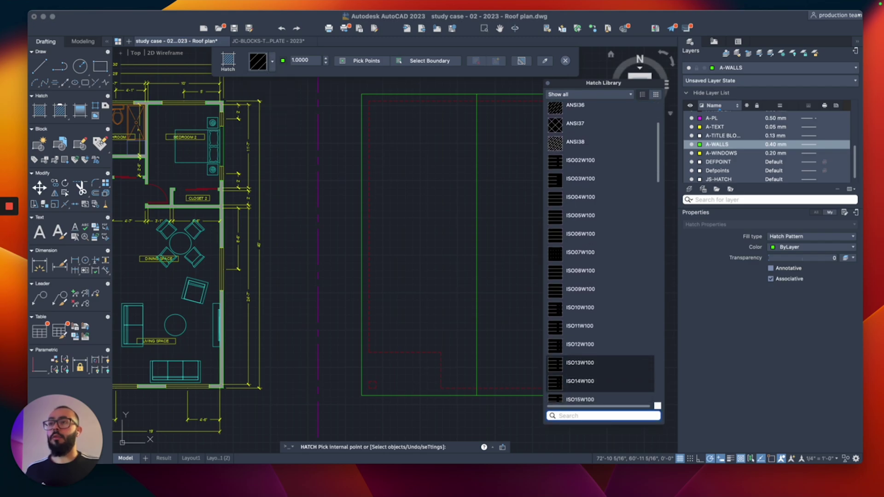
pyautogui.scroll(-1, 600, 254)
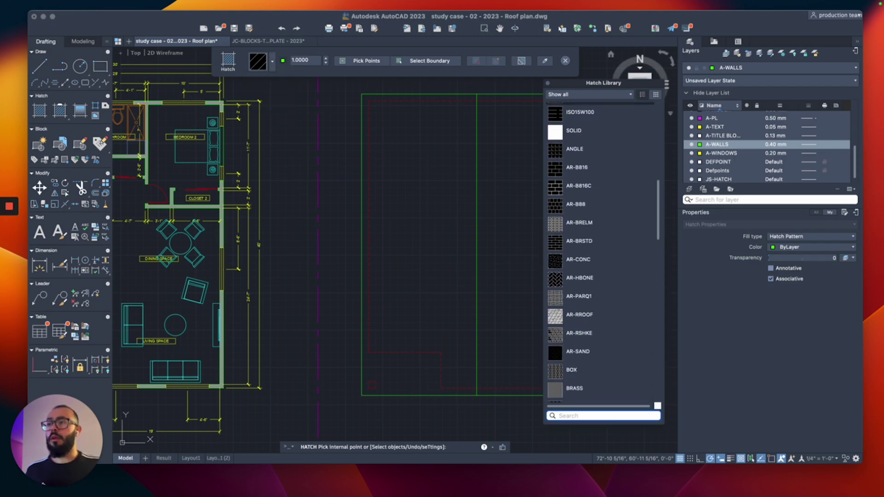
pyautogui.scroll(-5, 601, 253)
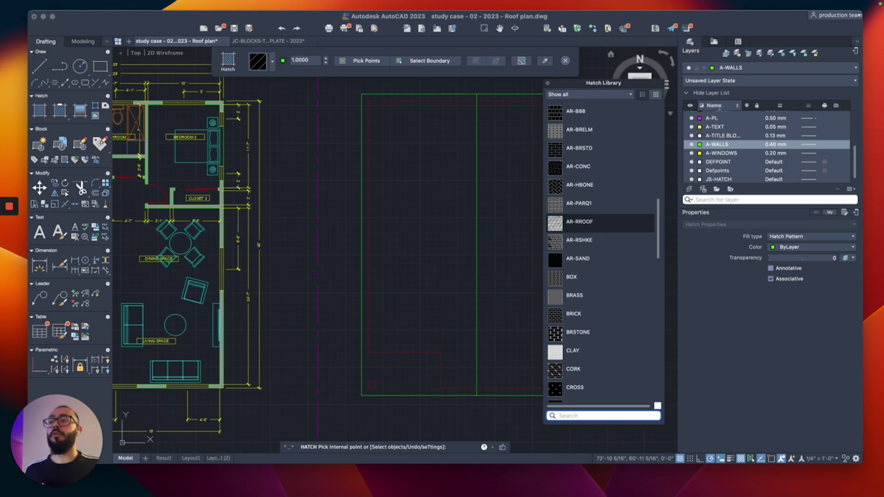
pyautogui.click(579, 221)
pyautogui.moveTo(486, 228); pyautogui.dragTo(428, 234, button='middle')
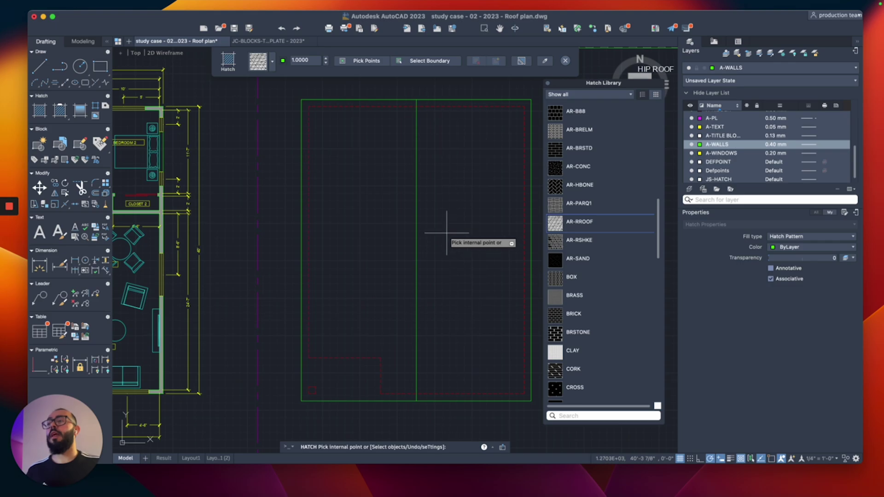
pyautogui.click(446, 230)
pyautogui.click(407, 224)
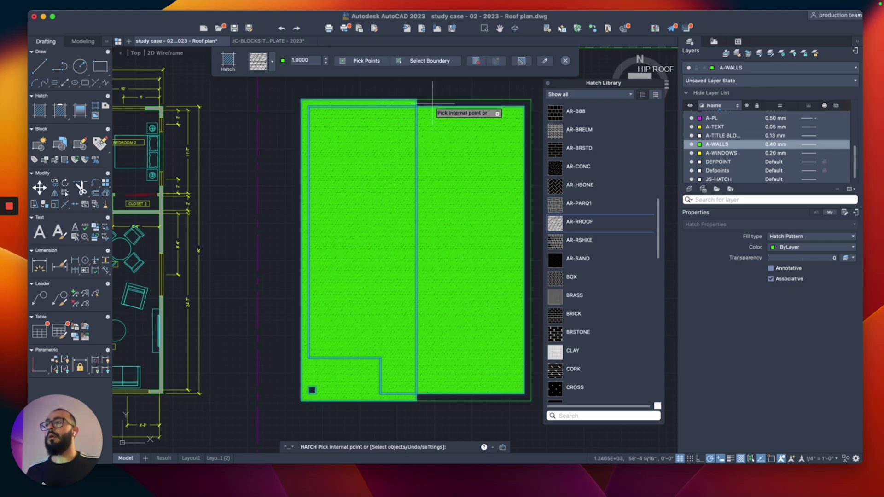
pyautogui.click(432, 122)
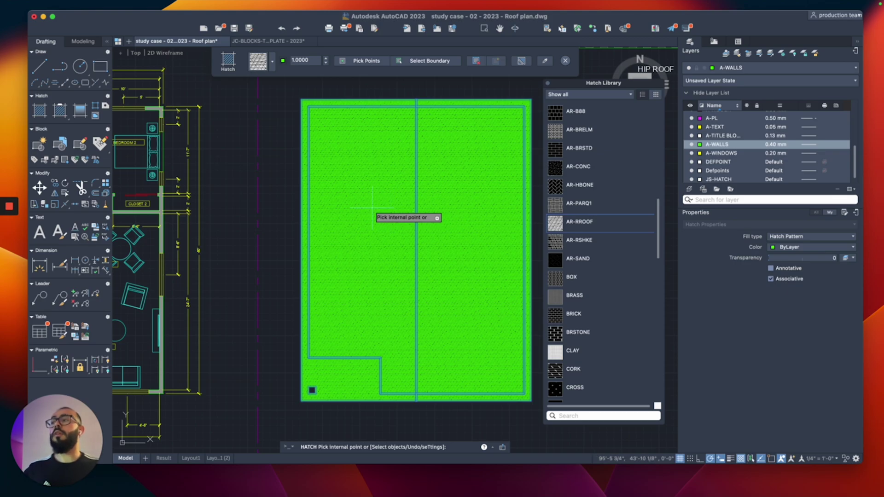
pyautogui.press('Return')
pyautogui.click(377, 201)
pyautogui.press('Escape')
# - Hatch the whole roof with the AR-RROOF pattern, using the outer roof rectangle as the boundary object
pyautogui.write('h')
pyautogui.press('Return')
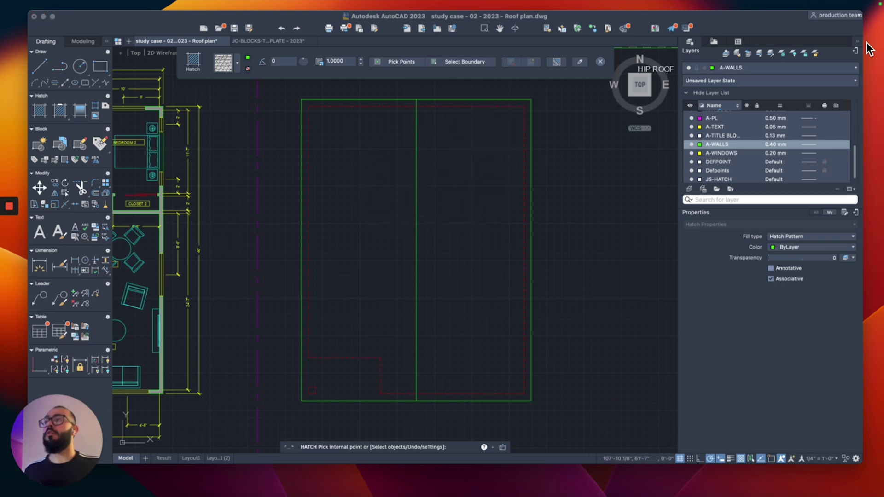
pyautogui.click(463, 62)
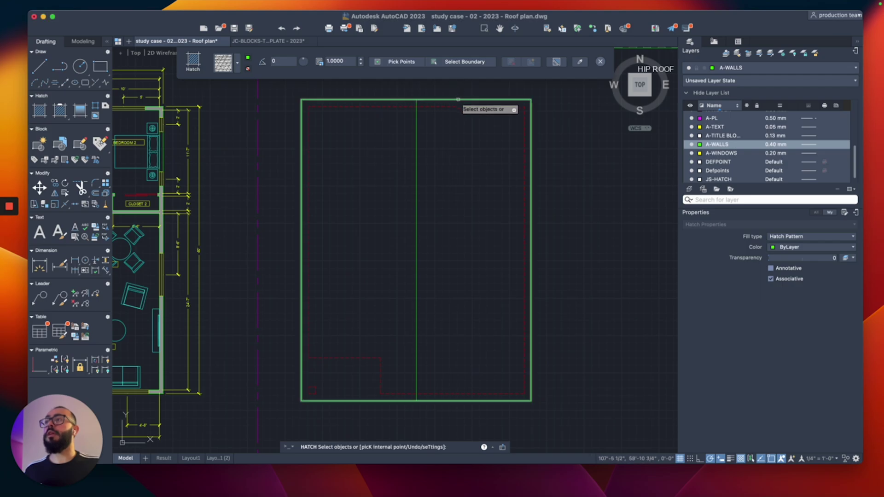
pyautogui.click(455, 98)
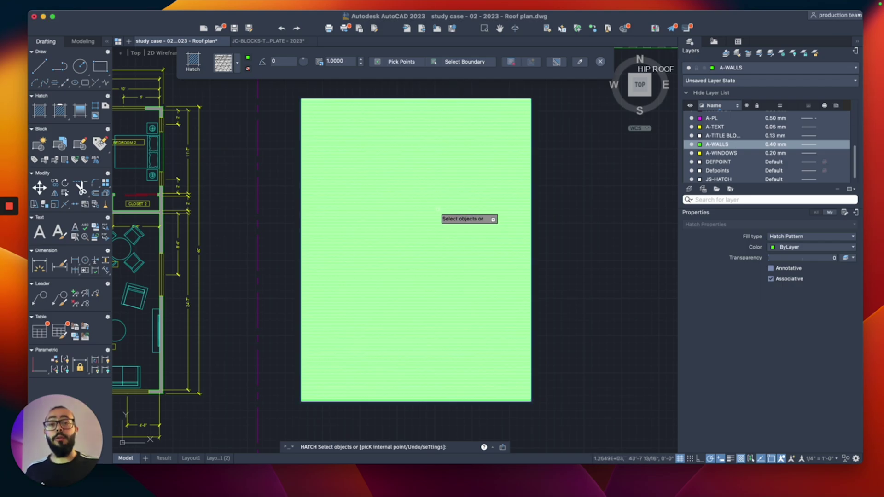
pyautogui.press('Return')
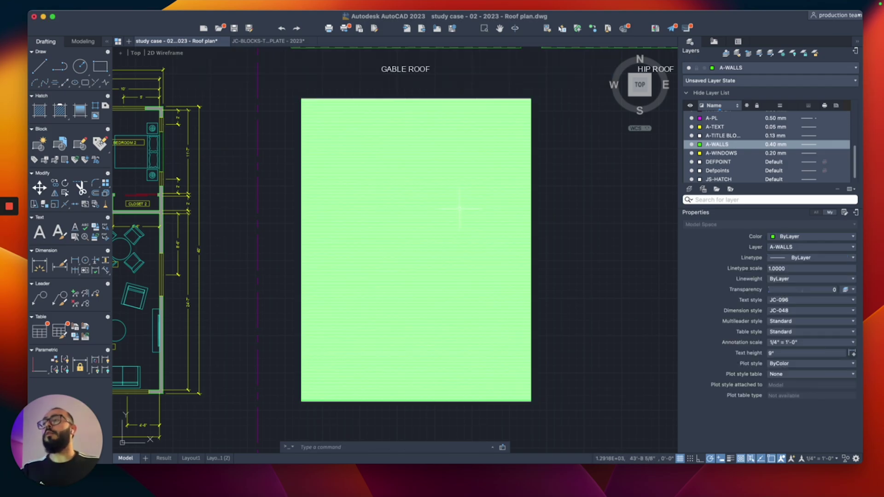
# - Assign the roof hatch to the A-HATCH layer
pyautogui.click(459, 208)
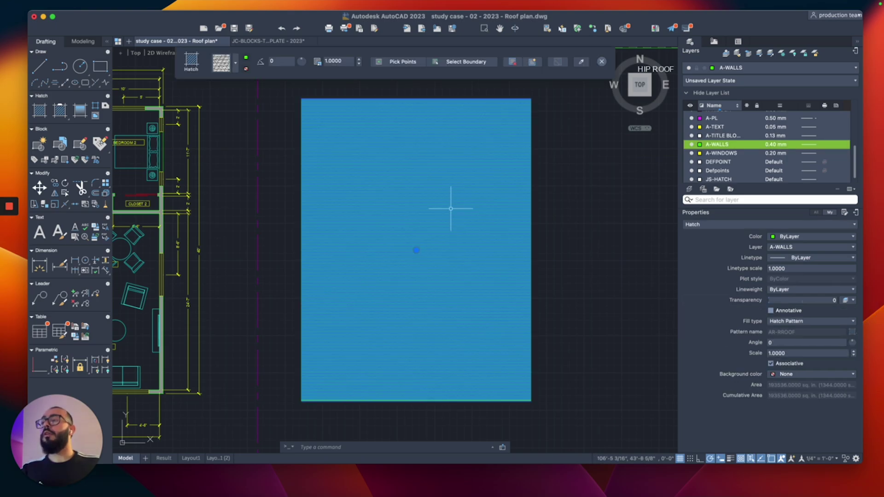
pyautogui.press('Escape')
pyautogui.click(469, 202)
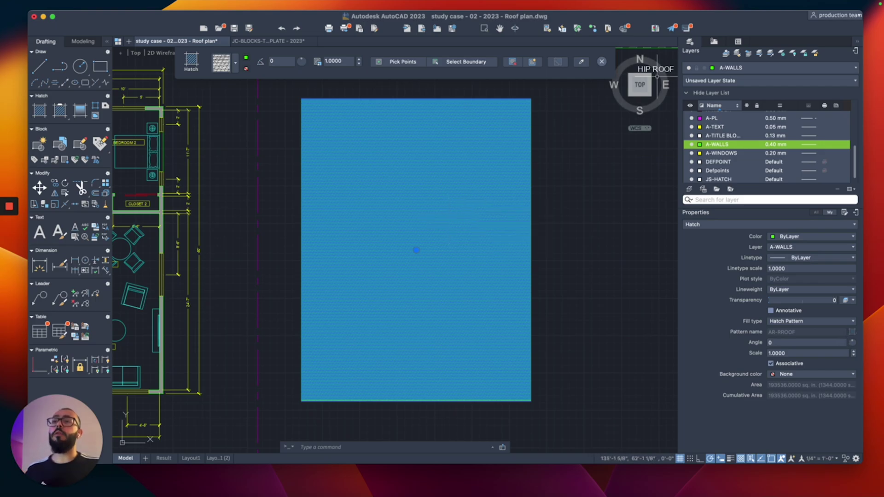
pyautogui.click(767, 68)
pyautogui.click(727, 154)
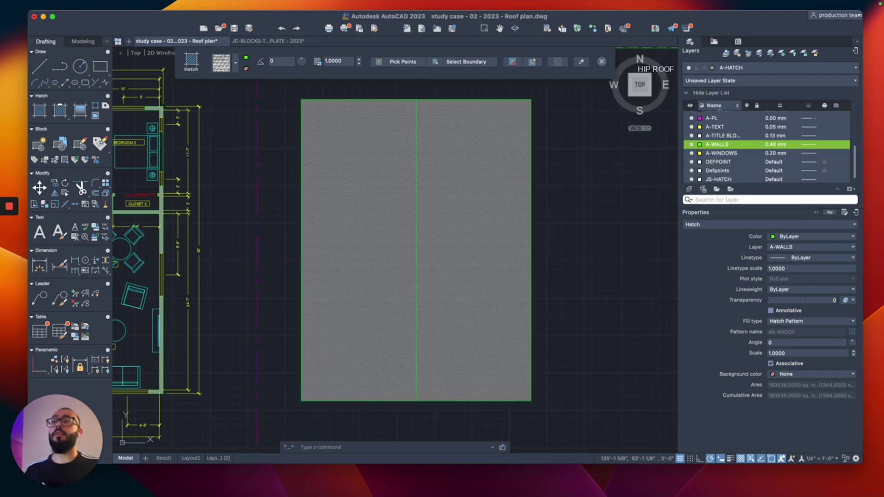
pyautogui.press('Escape')
# - Set the roof hatch's pattern scale to 10
pyautogui.moveTo(436, 215); pyautogui.dragTo(462, 238, button='middle')
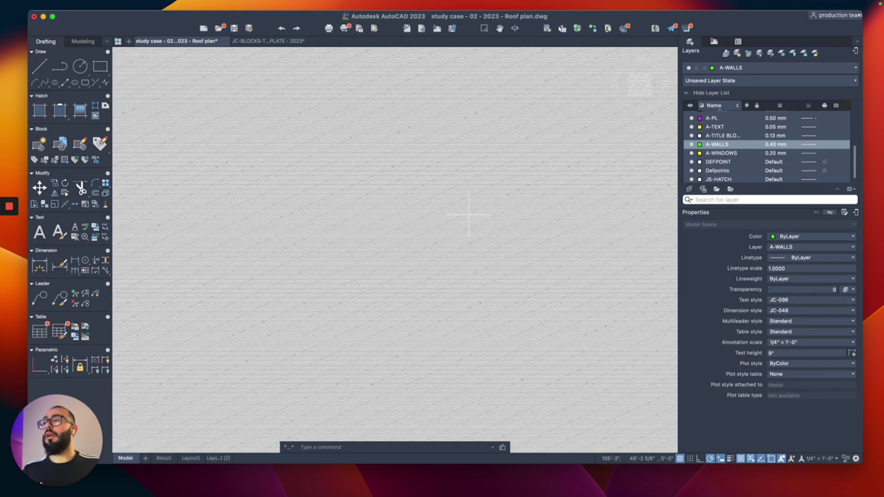
pyautogui.scroll(2, 483, 221)
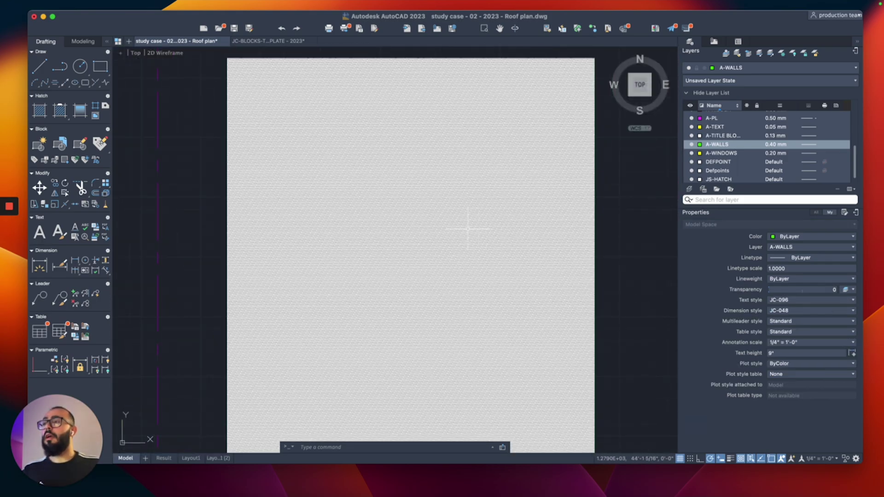
pyautogui.click(468, 228)
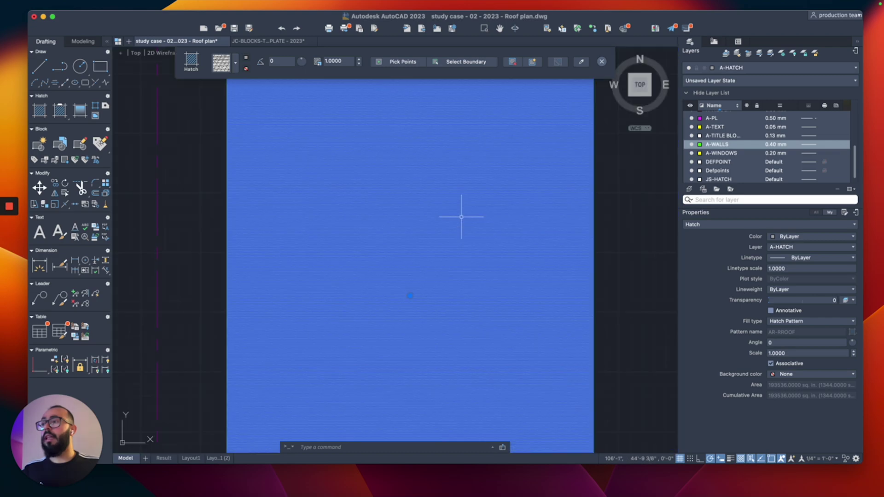
pyautogui.press('Escape')
pyautogui.scroll(-5, 461, 216)
pyautogui.scroll(4, 481, 229)
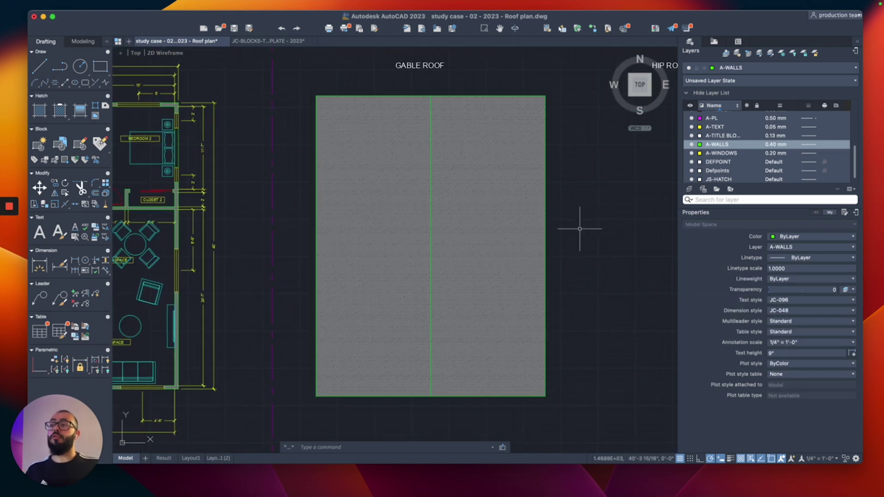
pyautogui.click(499, 213)
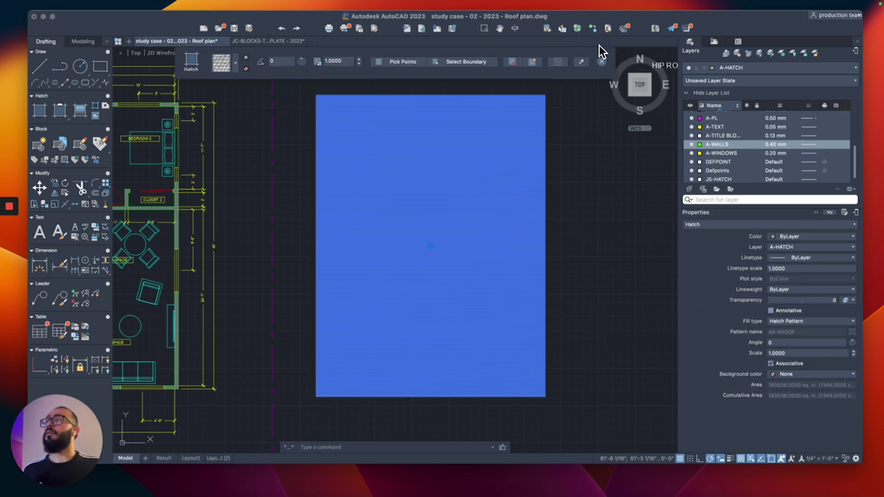
pyautogui.moveTo(343, 62); pyautogui.dragTo(327, 61)
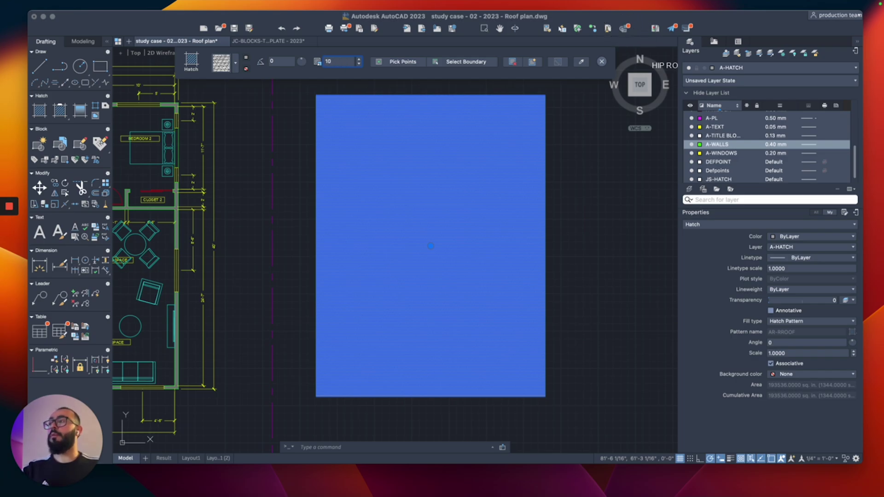
pyautogui.press('Return')
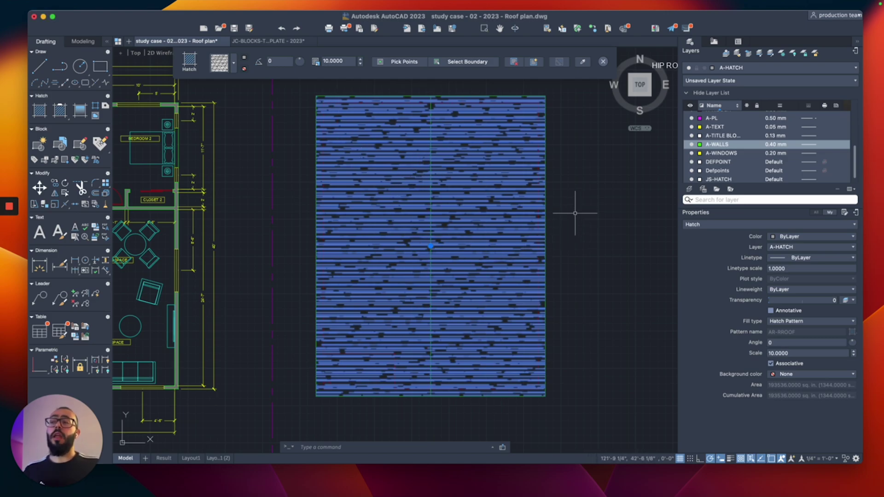
pyautogui.press('Escape')
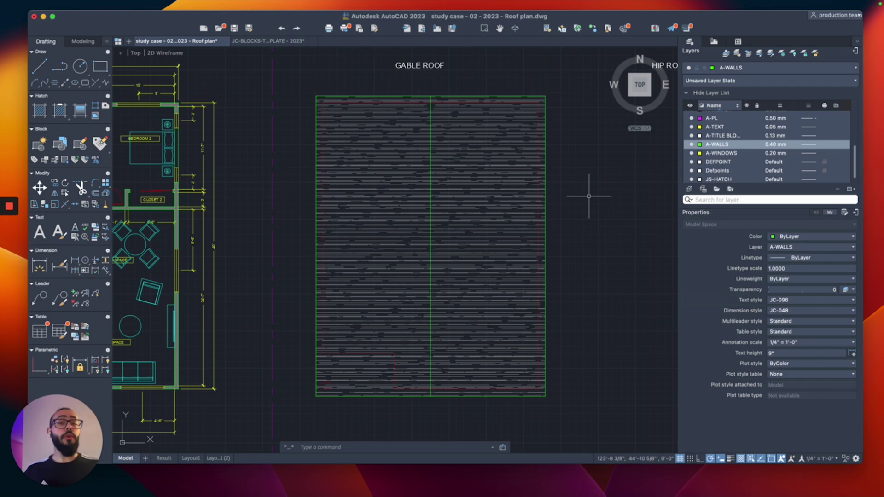
# - Change the roof hatch's pattern to AR-RSHKE
pyautogui.click(487, 182)
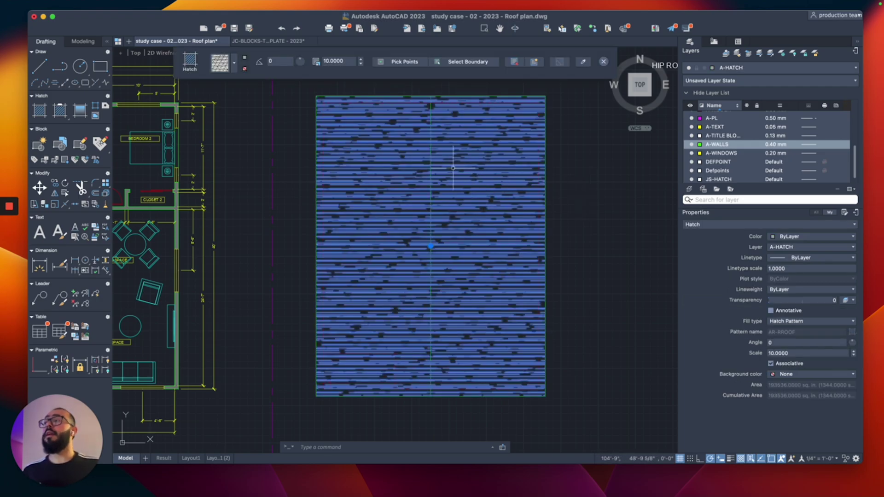
pyautogui.click(438, 34)
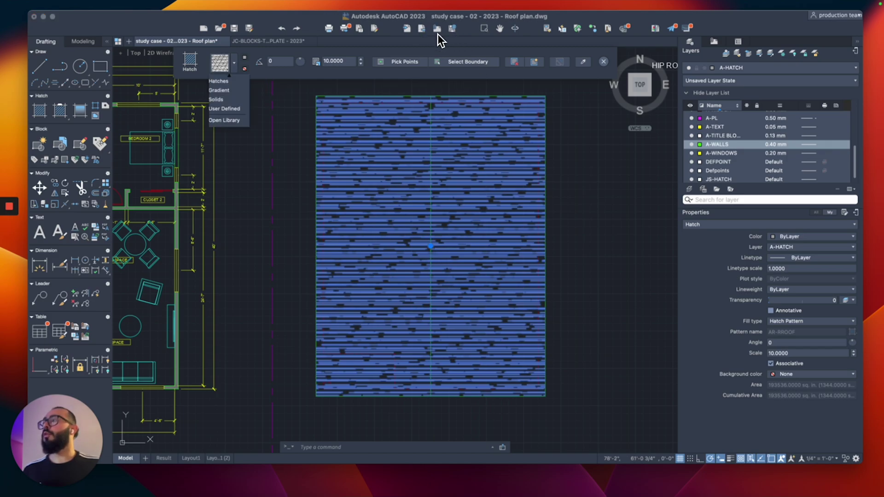
pyautogui.click(224, 121)
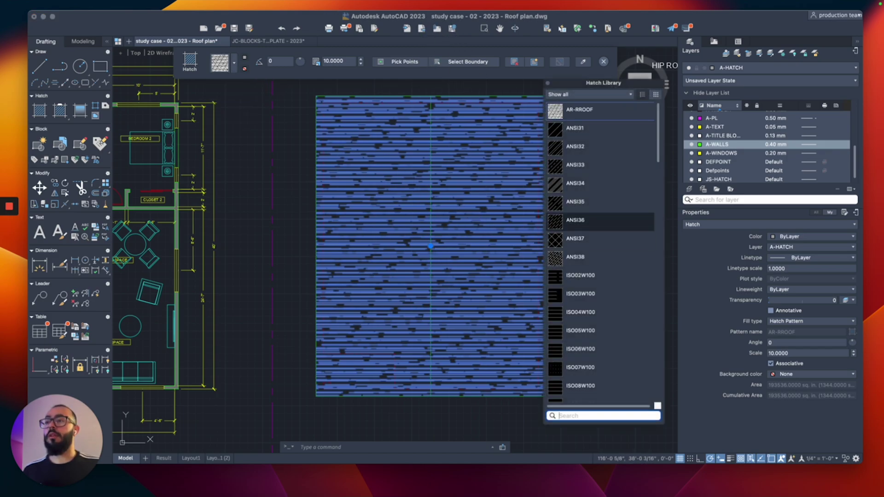
pyautogui.scroll(-10, 601, 254)
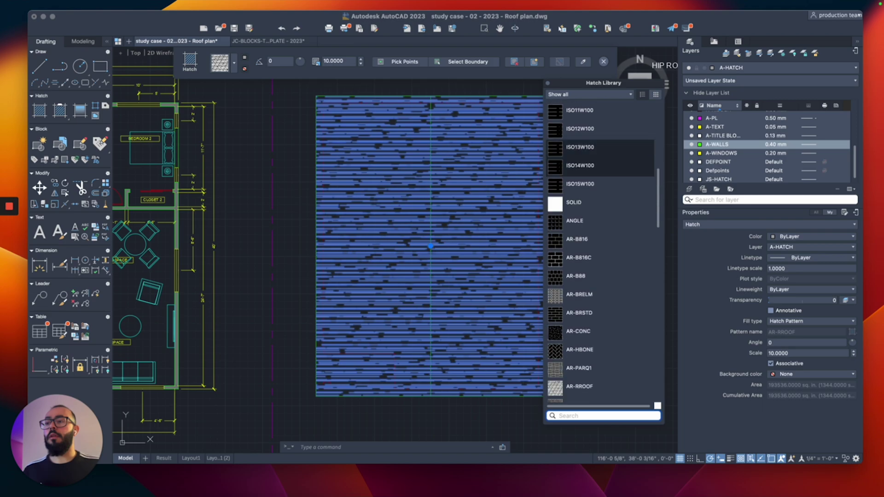
pyautogui.click(579, 241)
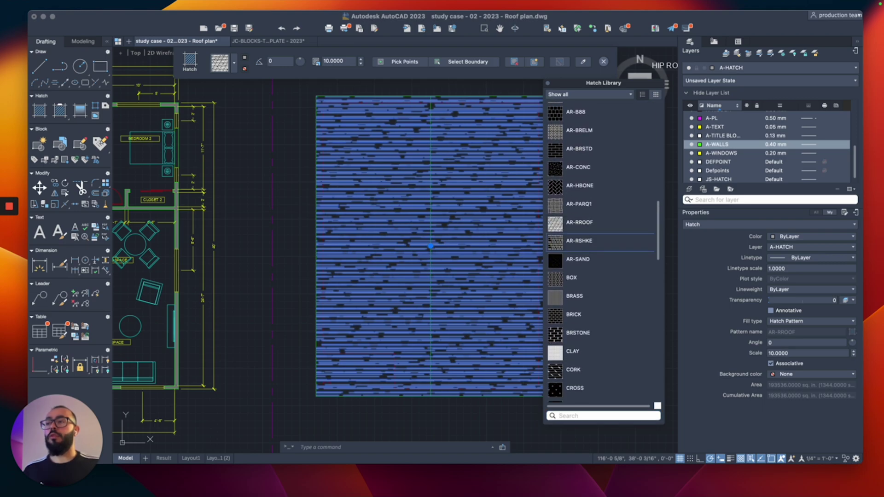
pyautogui.moveTo(454, 216); pyautogui.dragTo(421, 216, button='middle')
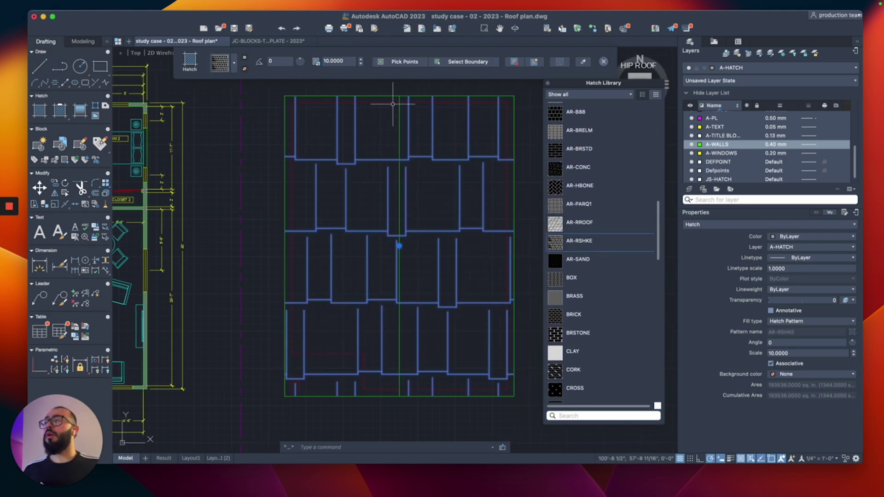
# - Set the roof hatch's scale to 1 and its angle to 90 degrees
pyautogui.moveTo(348, 62); pyautogui.dragTo(278, 63)
pyautogui.write('1')
pyautogui.press('Return')
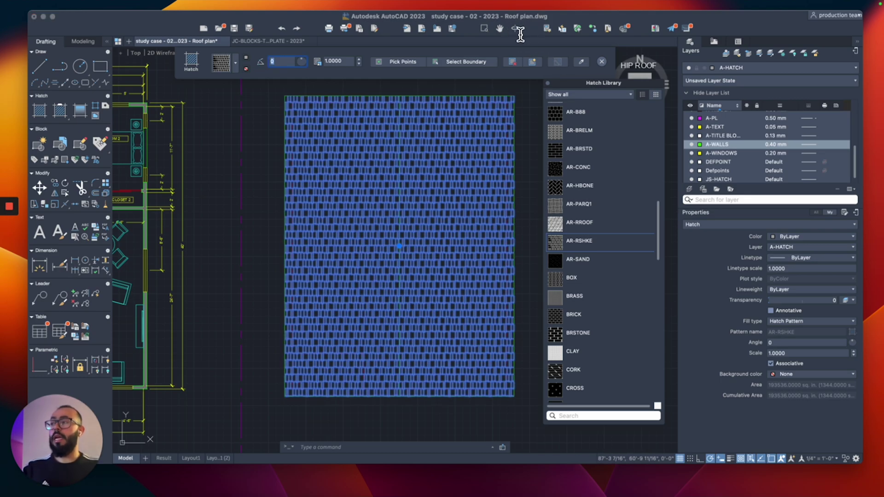
pyautogui.press('Return')
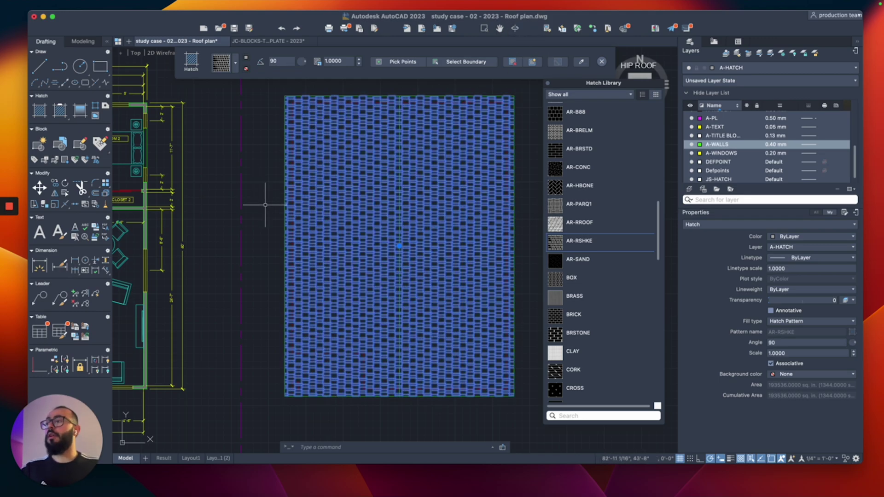
pyautogui.press('Escape')
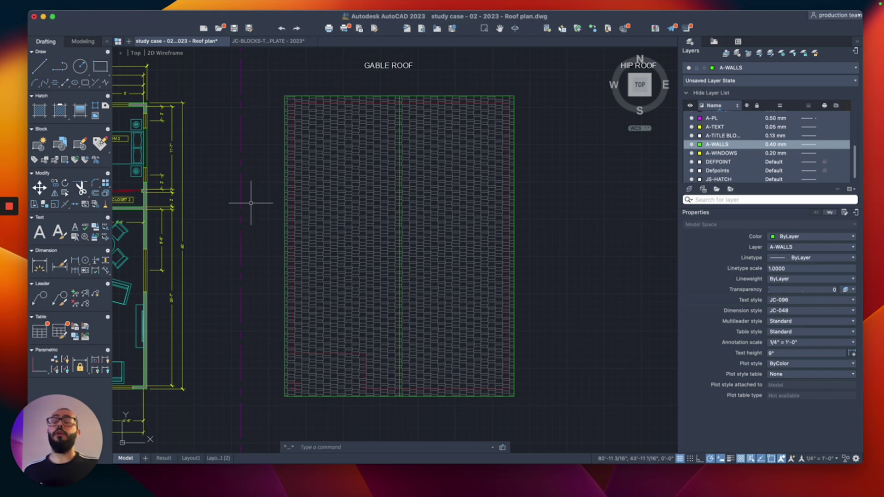
# - Copy the block arrow from the 1/8" = 1'-0" row of the symbol table to the empty space beside the gable roof
pyautogui.scroll(-8, 251, 203)
pyautogui.moveTo(218, 197); pyautogui.dragTo(427, 263, button='middle')
pyautogui.moveTo(307, 228)
pyautogui.mouseDown(button='middle')
pyautogui.moveTo(351, 240)
pyautogui.moveTo(323, 185)
pyautogui.moveTo(310, 203)
pyautogui.mouseUp(button='middle')
pyautogui.scroll(8, 252, 152)
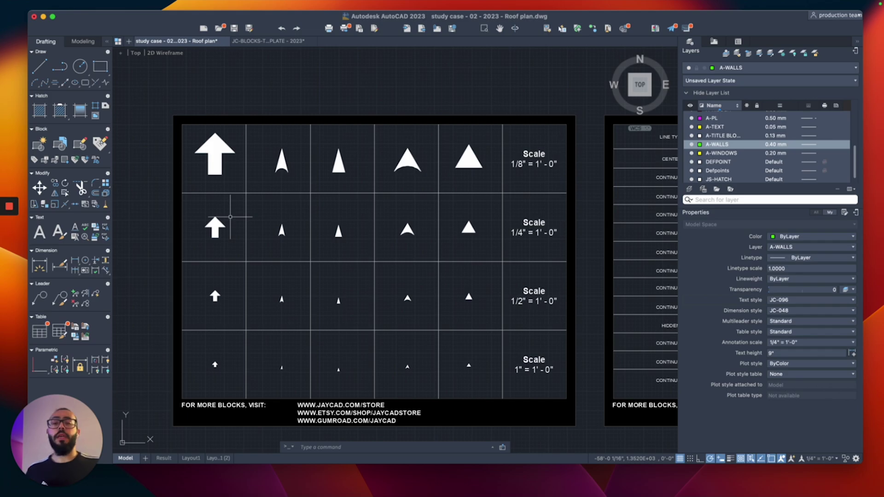
pyautogui.click(207, 240)
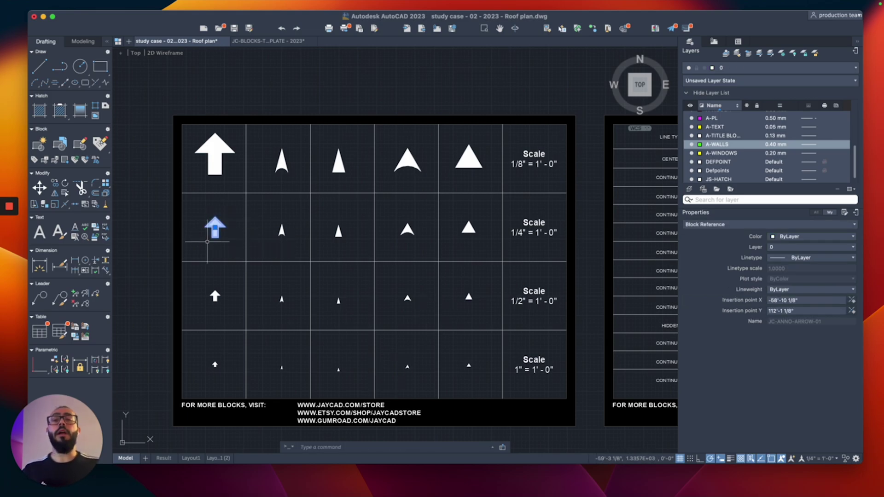
pyautogui.press('Escape')
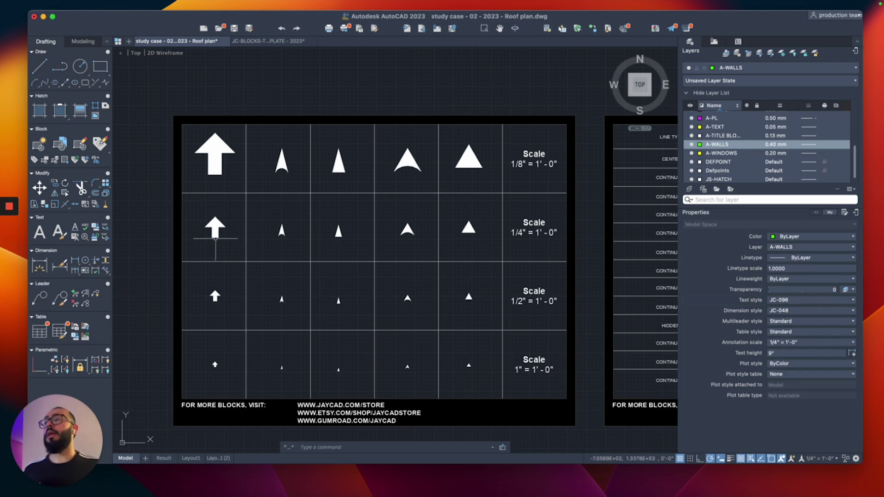
pyautogui.click(215, 150)
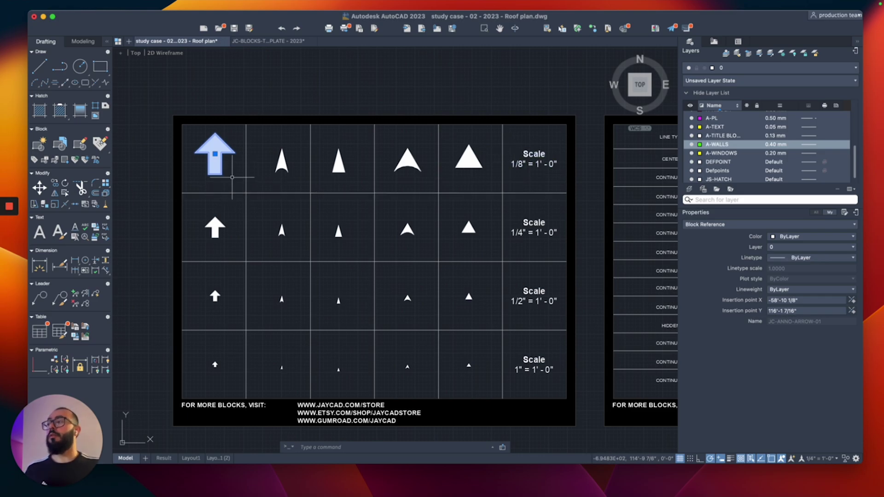
pyautogui.write('co')
pyautogui.press('Return')
pyautogui.click(232, 178)
pyautogui.scroll(-10, 259, 182)
pyautogui.moveTo(485, 301); pyautogui.dragTo(149, 153, button='middle')
pyautogui.moveTo(442, 260); pyautogui.dragTo(381, 262, button='middle')
pyautogui.scroll(5, 331, 267)
pyautogui.click(412, 248)
pyautogui.press('Escape')
# - Rotate the copied arrow 90 degrees clockwise so that it points east
pyautogui.click(407, 245)
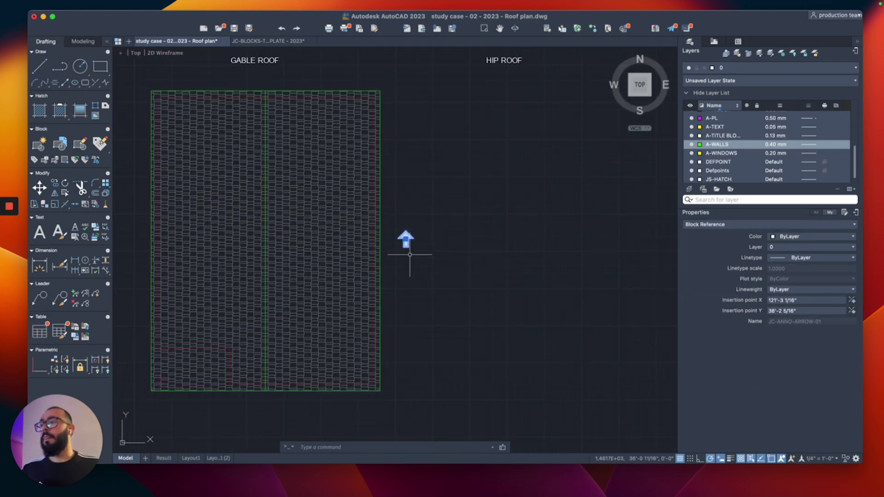
pyautogui.scroll(4, 409, 241)
pyautogui.write('ro')
pyautogui.press('Return')
pyautogui.click(403, 252)
pyautogui.click(405, 261)
pyautogui.click(445, 244)
pyautogui.click(410, 282)
# - Move the rotated arrow horizontally onto the middle of the gable roof's east half
pyautogui.scroll(-5, 411, 281)
pyautogui.moveTo(414, 279); pyautogui.dragTo(474, 234, button='middle')
pyautogui.write('m')
pyautogui.press('Return')
pyautogui.click(461, 348)
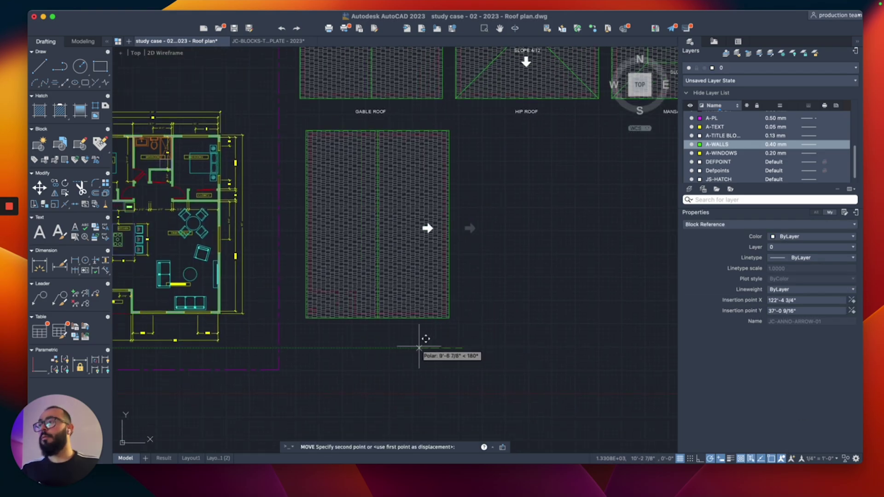
pyautogui.click(404, 346)
pyautogui.click(388, 350)
# - Mirror the arrow about the vertical ridge line onto the west half of the roof, keeping the original arrow
pyautogui.click(433, 234)
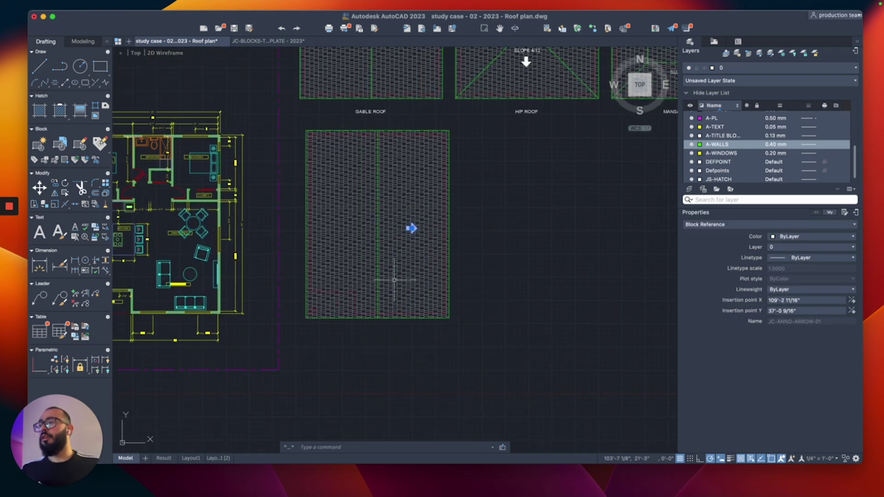
pyautogui.scroll(2, 390, 367)
pyautogui.write('mi')
pyautogui.press('Return')
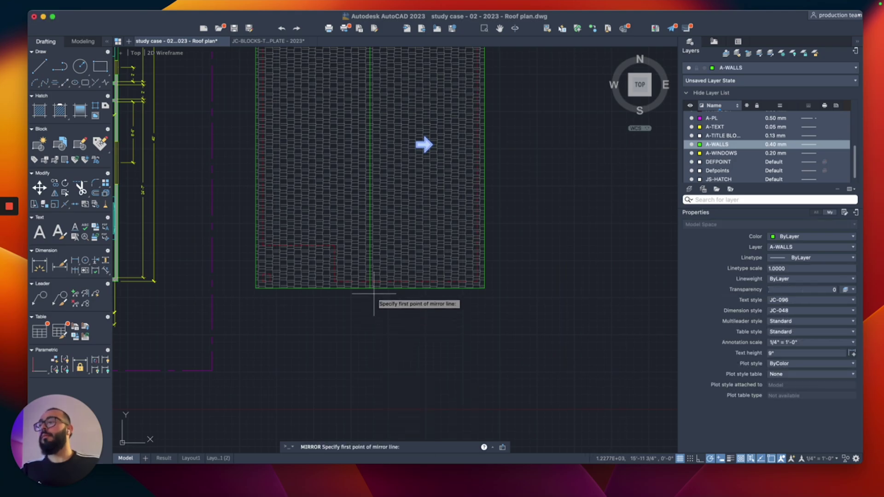
pyautogui.click(369, 287)
pyautogui.click(370, 272)
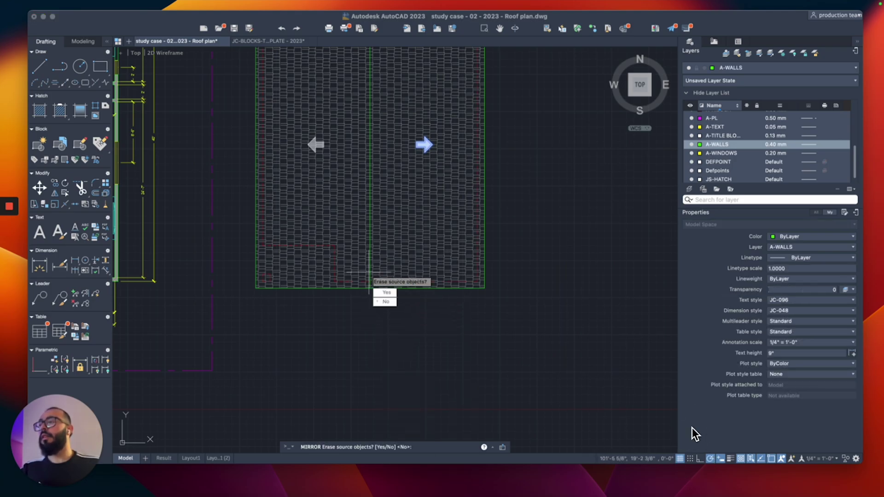
pyautogui.press('Return')
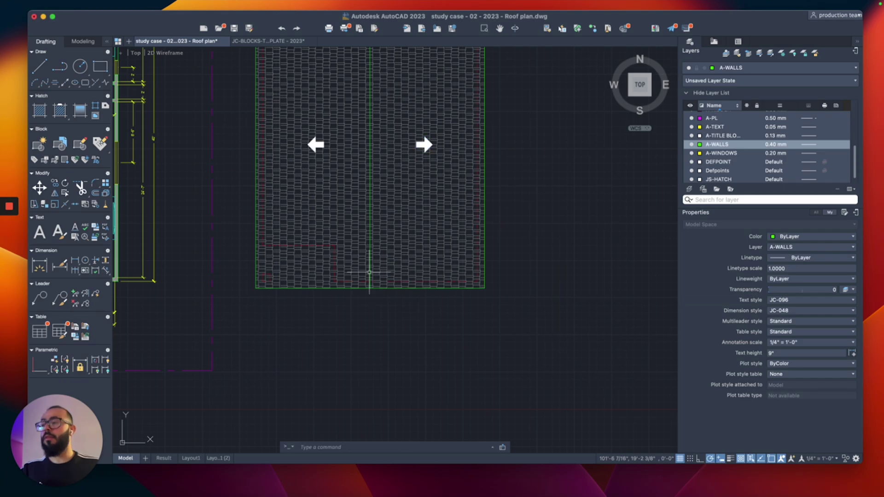
# - Move both slope arrows straight up by about 11 inches to the roof's mid-height
pyautogui.moveTo(367, 271); pyautogui.dragTo(355, 352, button='middle')
pyautogui.click(244, 195)
pyautogui.click(509, 257)
pyautogui.write('m')
pyautogui.press('Return')
pyautogui.click(550, 240)
pyautogui.click(550, 235)
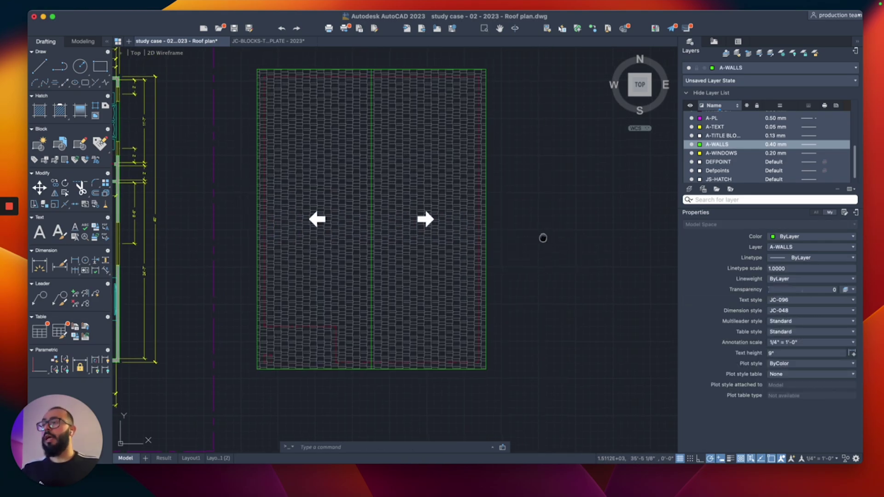
# - Add the multiline text "SLOPE 4/12" in the empty space beside the gable roof
pyautogui.moveTo(543, 239); pyautogui.dragTo(517, 248, button='middle')
pyautogui.write('t')
pyautogui.press('Return')
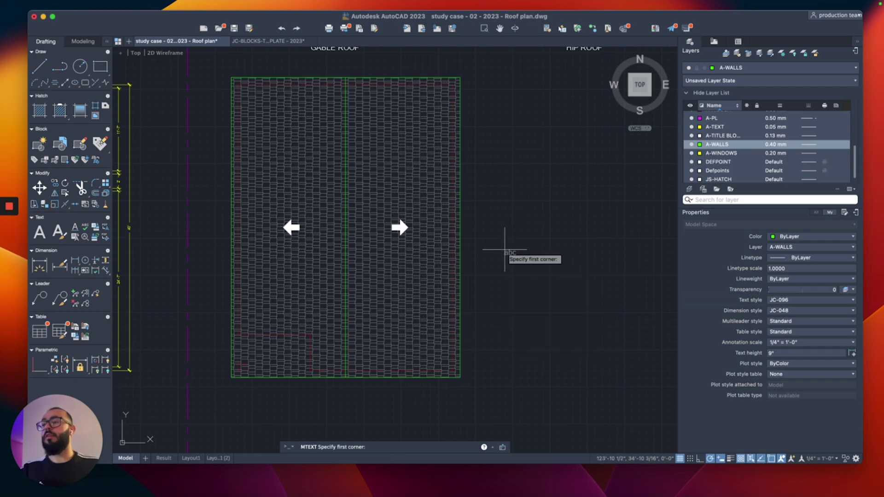
pyautogui.click(481, 249)
pyautogui.click(554, 266)
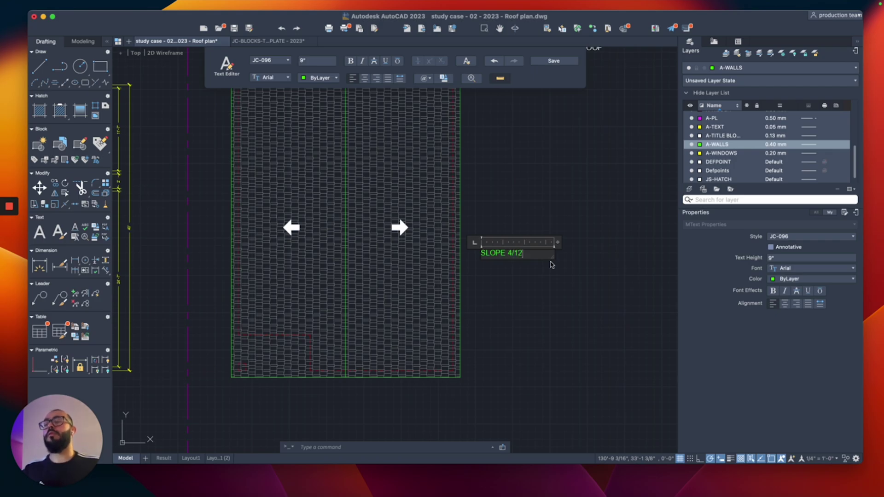
pyautogui.click(523, 227)
pyautogui.click(523, 227)
# - Assign the SLOPE 4/12 text to the A-TEXT layer and move it beneath the east-pointing arrow
pyautogui.click(505, 280)
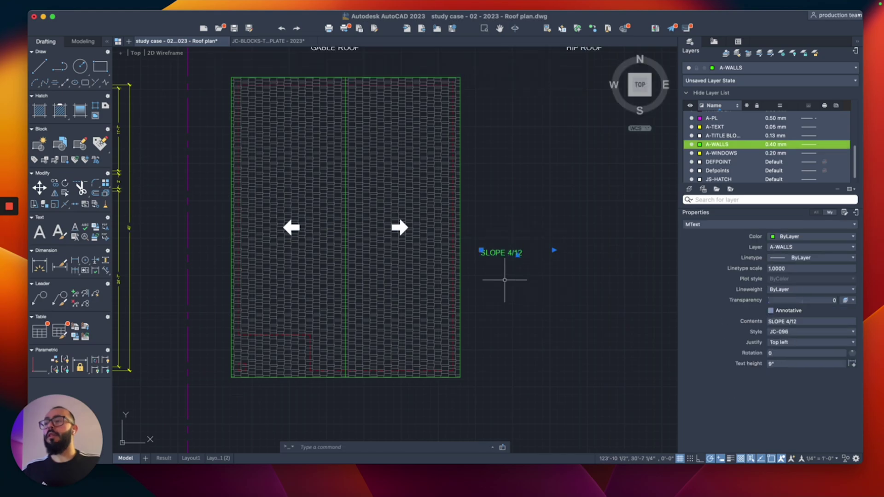
pyautogui.click(768, 68)
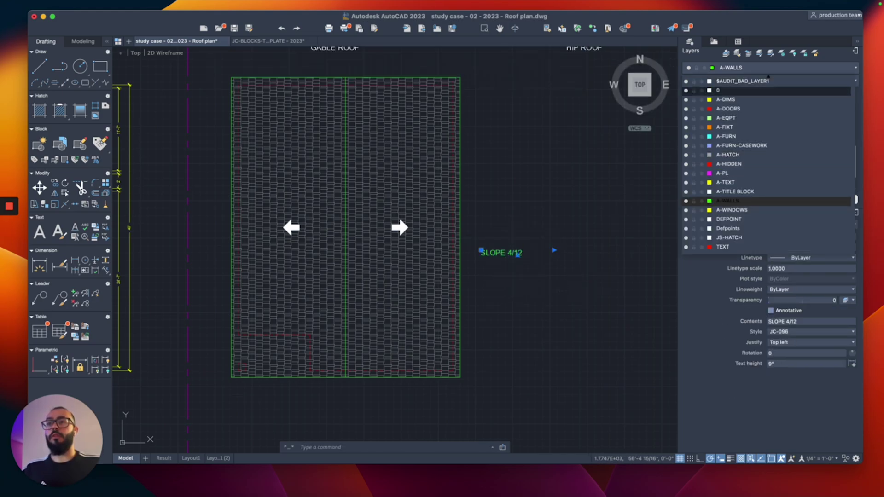
pyautogui.click(736, 182)
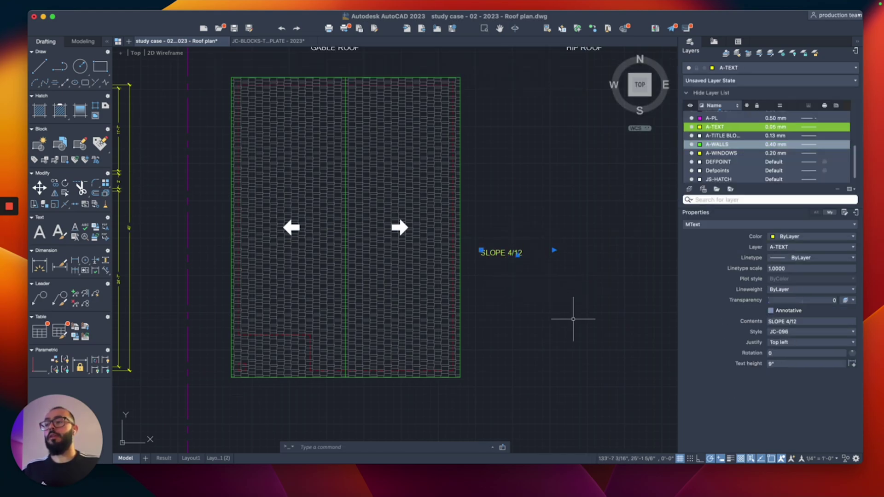
pyautogui.write('m')
pyautogui.press('Return')
pyautogui.click(597, 283)
pyautogui.press('Escape')
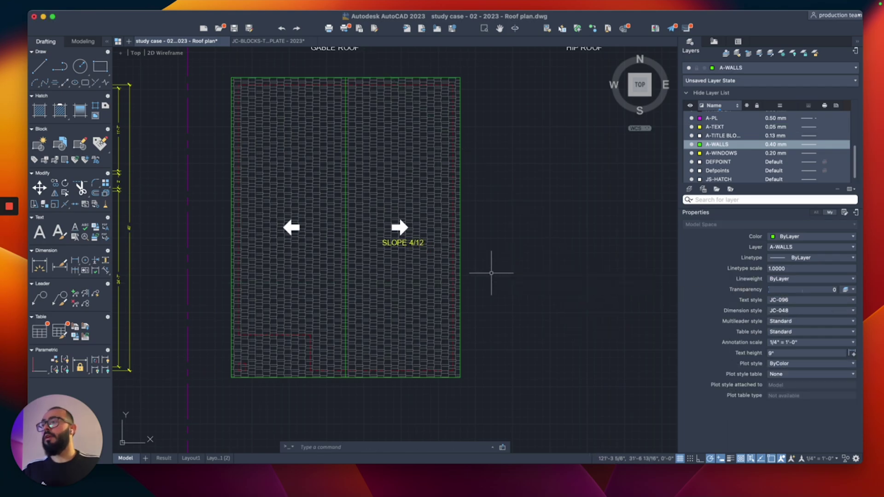
# - Copy the SLOPE 4/12 text to beneath the west-pointing arrow
pyautogui.click(400, 240)
pyautogui.moveTo(391, 282); pyautogui.dragTo(436, 269, button='middle')
pyautogui.write('co')
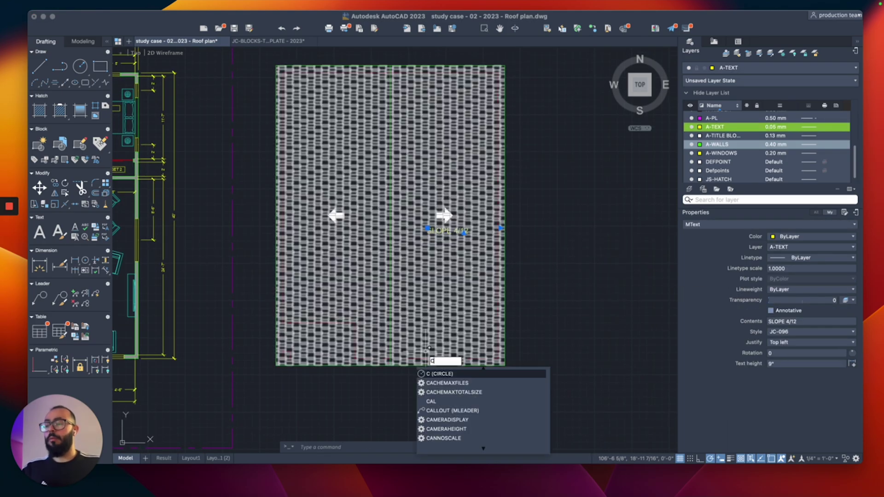
pyautogui.press('Return')
pyautogui.click(446, 380)
pyautogui.click(340, 385)
pyautogui.press('Escape')
# - Assign both slope arrows to the A-TEXT layer
pyautogui.click(256, 192)
pyautogui.click(513, 223)
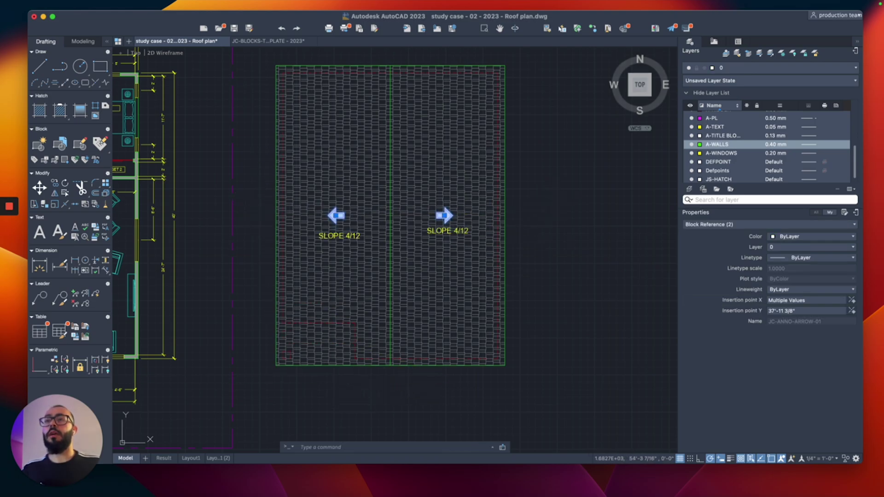
pyautogui.click(767, 68)
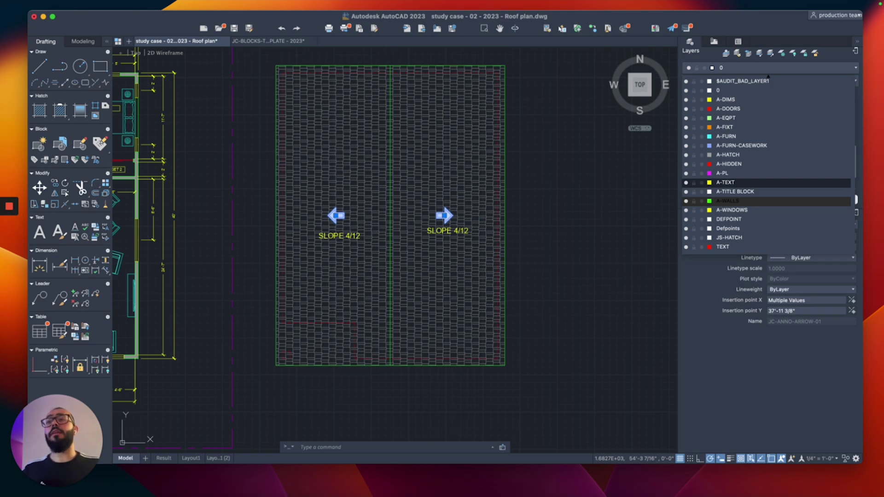
pyautogui.click(726, 183)
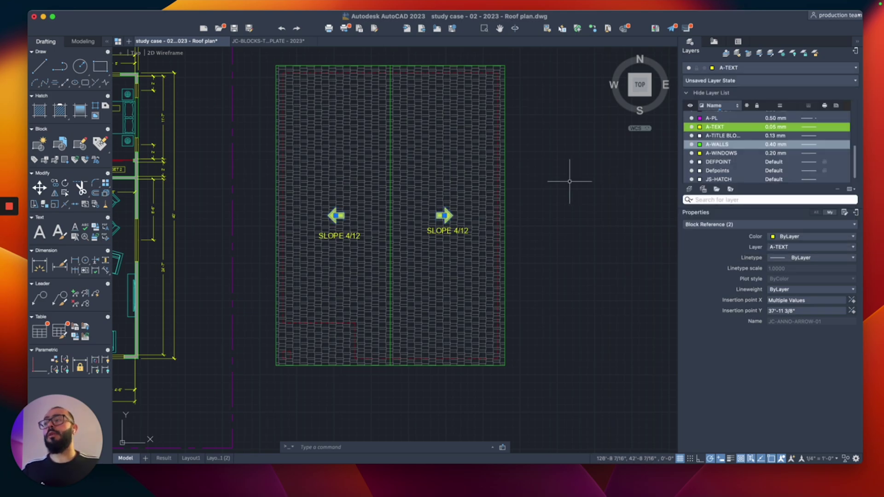
pyautogui.press('Escape')
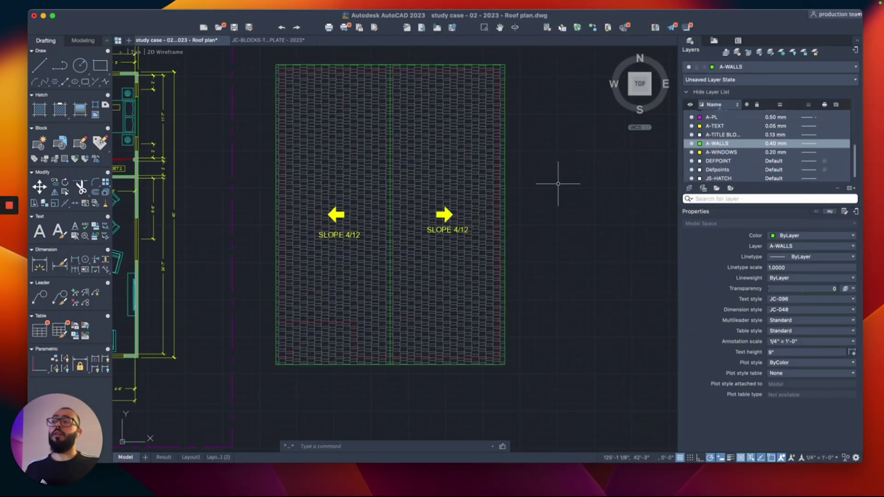
# - Copy the complete gable roof plan about 37 feet horizontally to the space under the HIP ROOF label
pyautogui.scroll(-5, 555, 162)
pyautogui.moveTo(555, 157)
pyautogui.mouseDown(button='middle')
pyautogui.moveTo(451, 279)
pyautogui.moveTo(470, 280)
pyautogui.moveTo(477, 268)
pyautogui.mouseUp(button='middle')
pyautogui.scroll(5, 467, 249)
pyautogui.scroll(-5, 466, 251)
pyautogui.scroll(3, 462, 252)
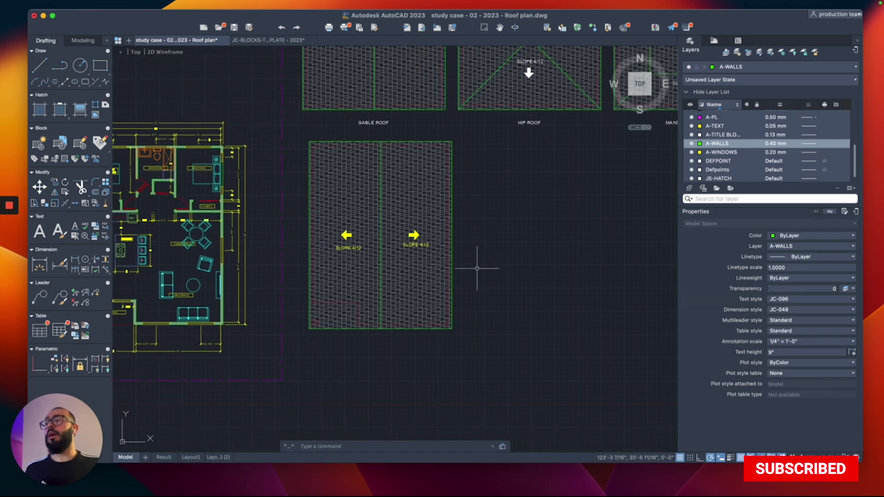
pyautogui.click(302, 136)
pyautogui.click(502, 380)
pyautogui.write('co')
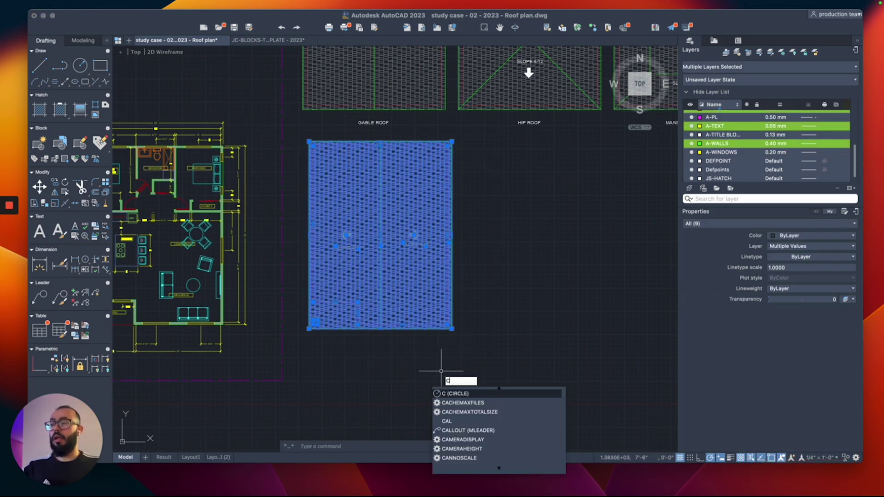
pyautogui.press('Return')
pyautogui.click(422, 360)
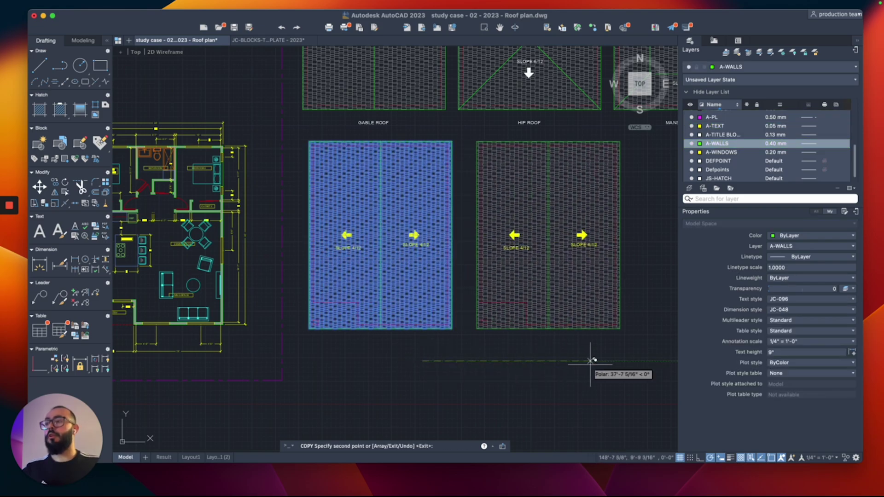
pyautogui.click(587, 361)
pyautogui.press('Escape')
# - Delete the hatch from the copied roof plan and undo the deletion
pyautogui.scroll(5, 588, 360)
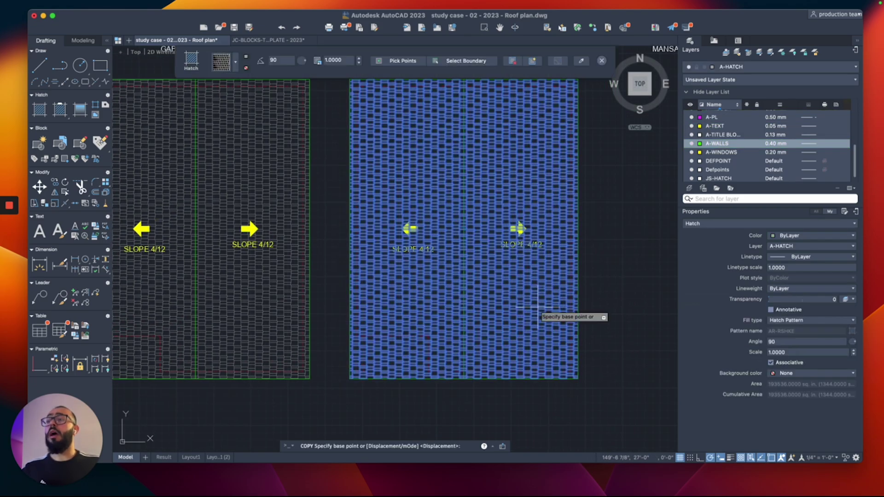
pyautogui.press('Delete')
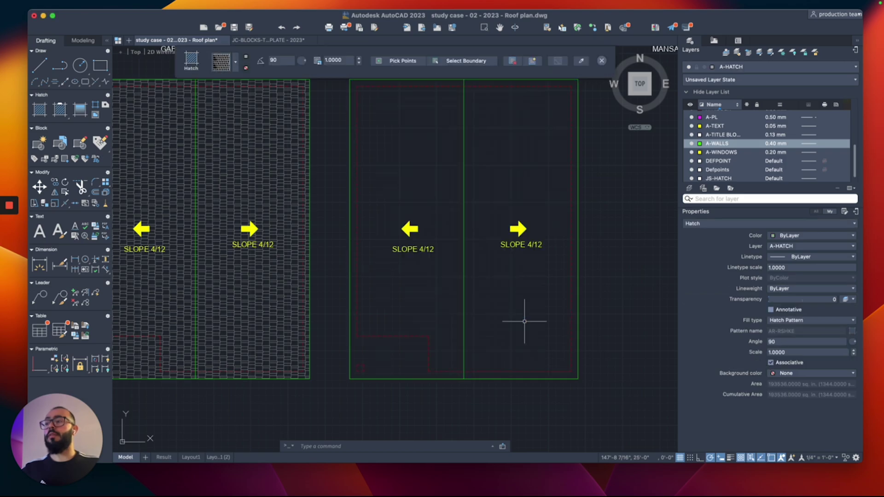
pyautogui.press('super+z')
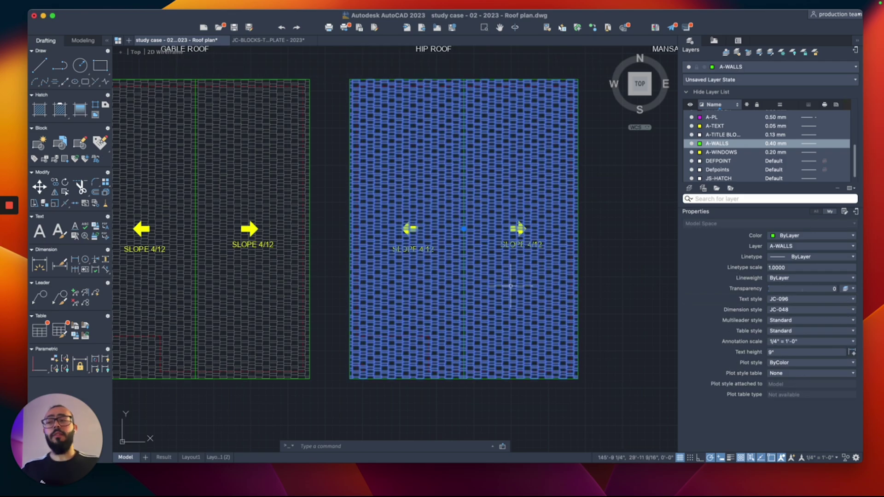
# - Hide the hatch of the roof plan under the HIP ROOF label
pyautogui.click(509, 285)
pyautogui.rightClick(511, 213)
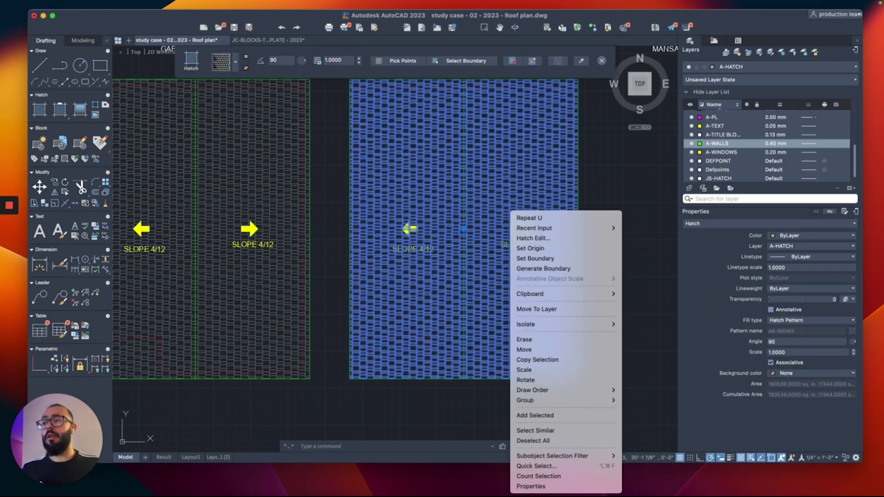
pyautogui.moveTo(561, 324)
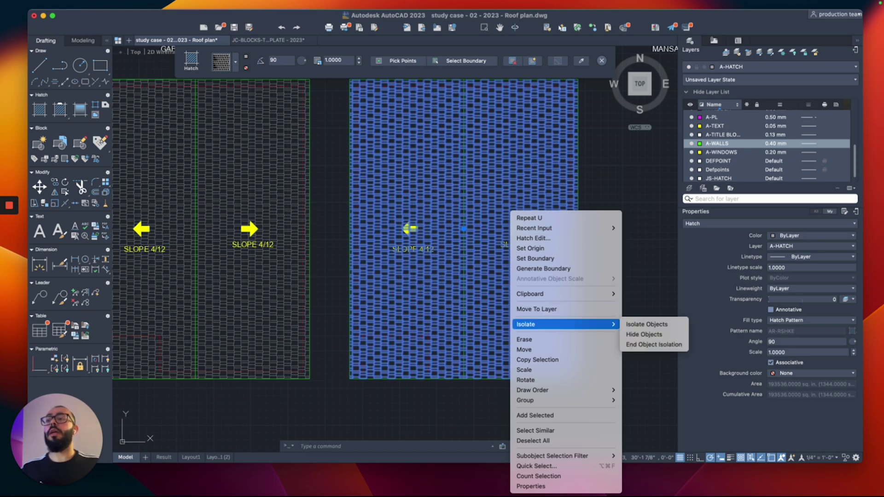
pyautogui.click(643, 335)
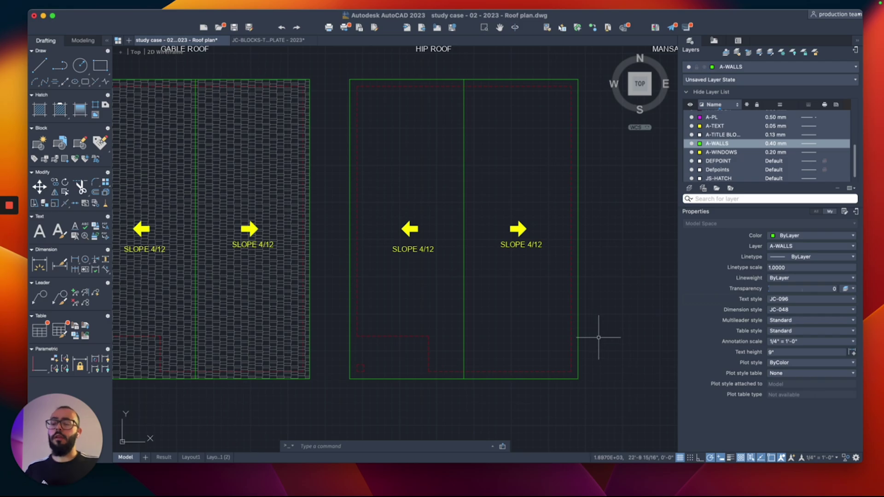
pyautogui.write('PL')
pyautogui.press('Return')
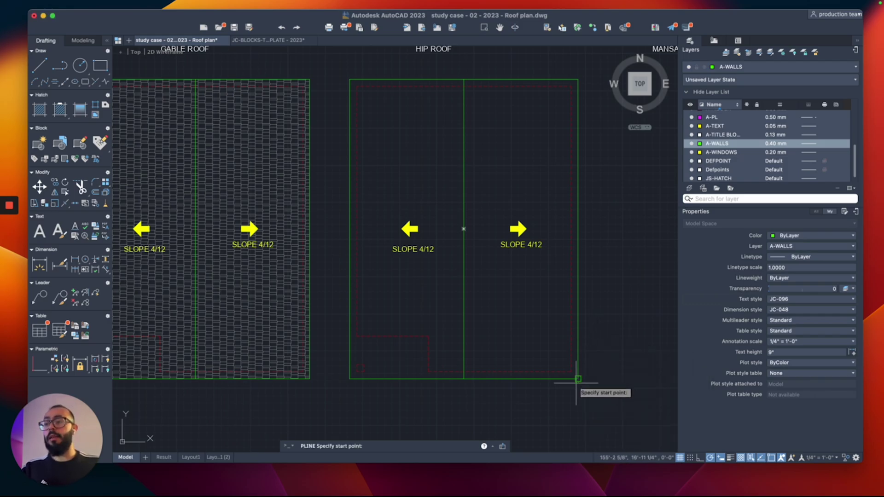
pyautogui.click(578, 379)
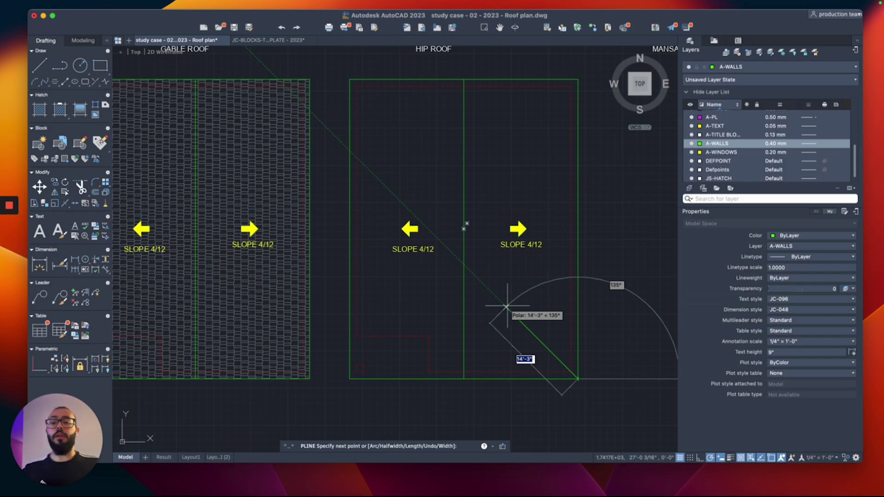
pyautogui.press('Escape')
# - Check which polar tracking angle increment is selected
pyautogui.rightClick(709, 458)
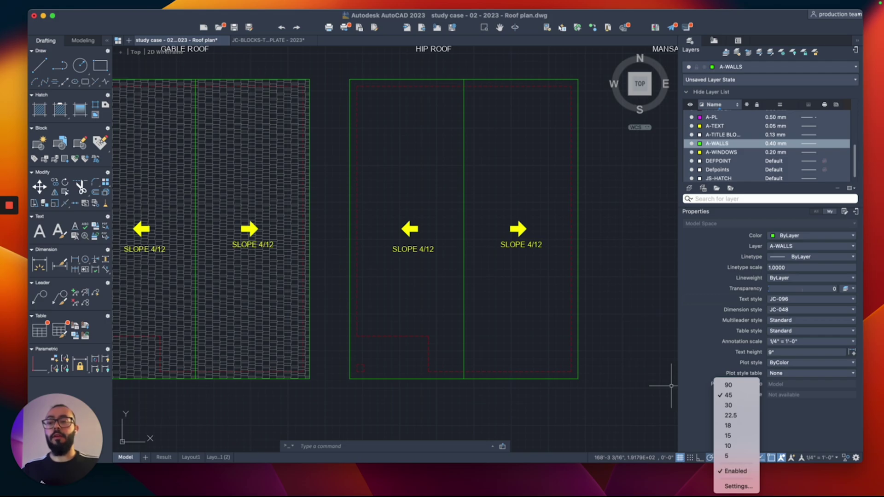
pyautogui.click(671, 442)
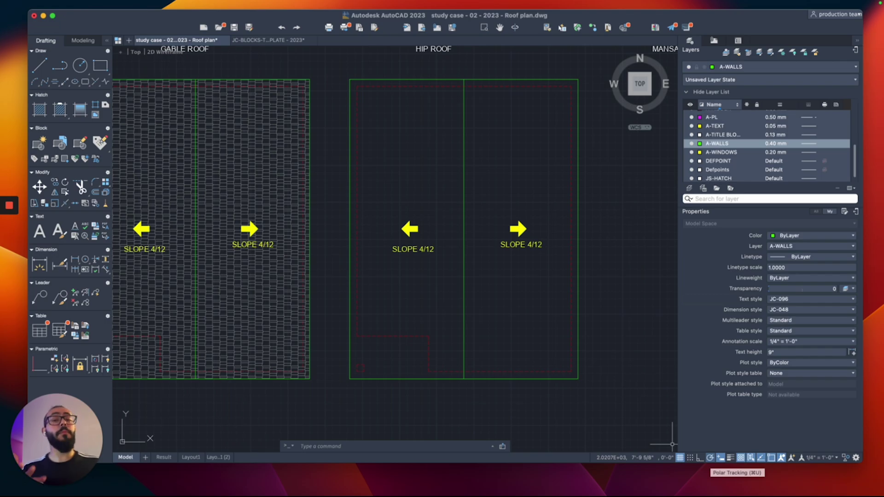
# - Draw the lower hip lines as a polyline from the roof's lower corners up to a 45-degree apex on the ridge line
pyautogui.write('PL')
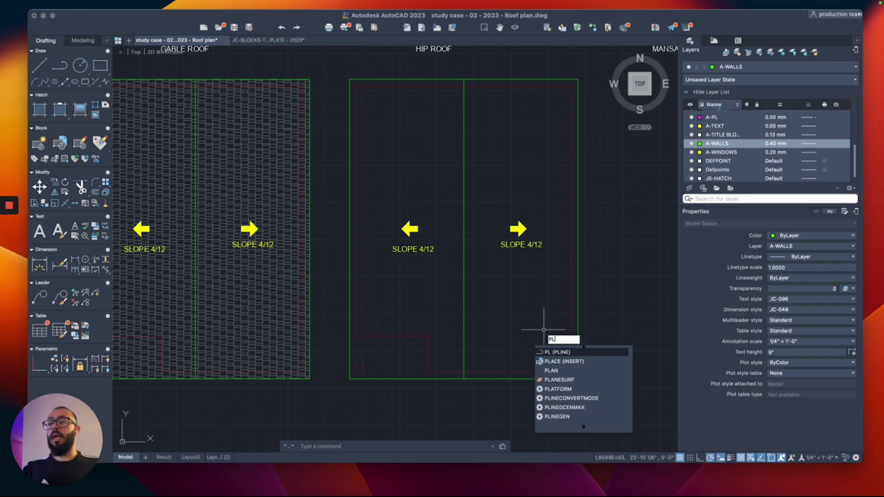
pyautogui.press('Return')
pyautogui.click(578, 378)
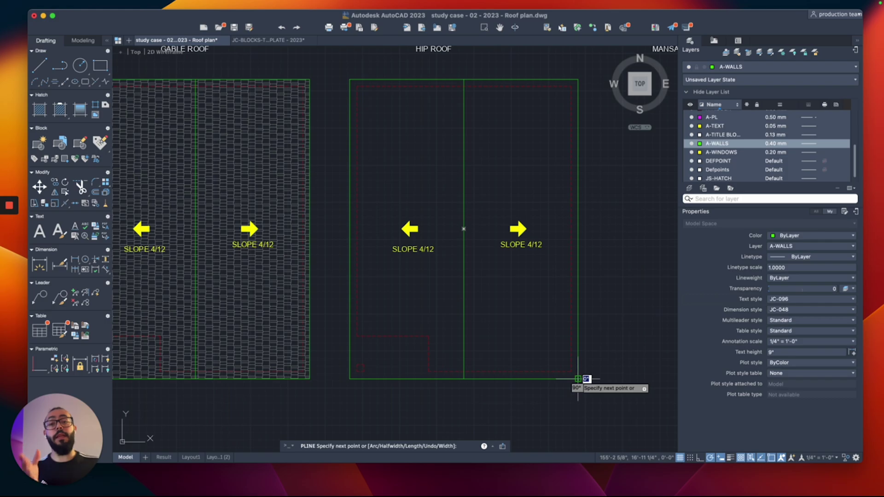
pyautogui.click(463, 265)
pyautogui.click(349, 378)
pyautogui.press('Return')
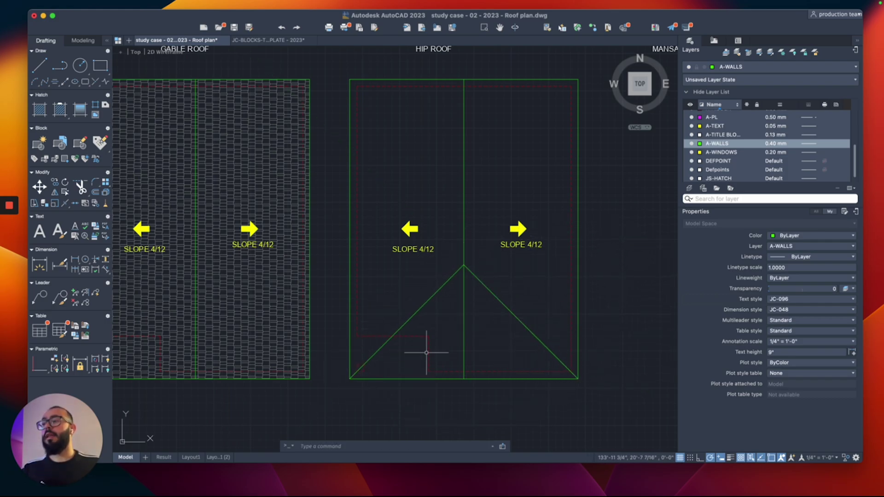
# - Trim the ridge line below the lower hip apex and delete the leftover piece at the eave
pyautogui.write('tr')
pyautogui.press('Return')
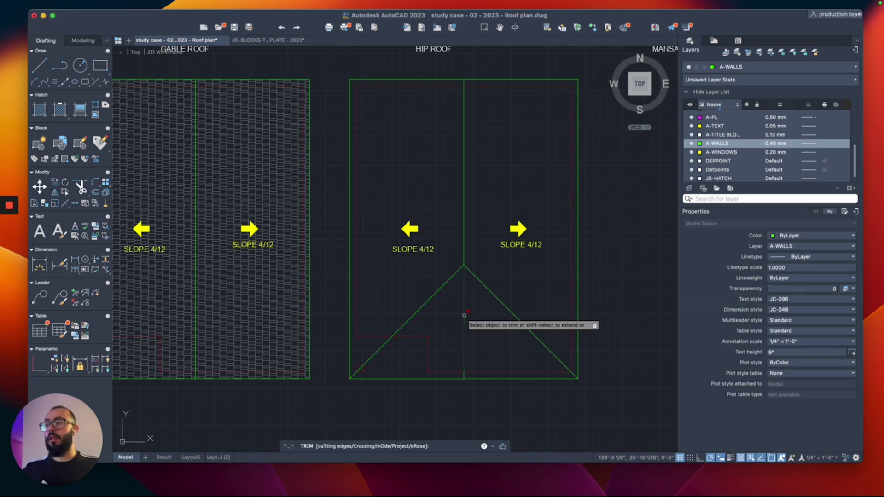
pyautogui.click(464, 316)
pyautogui.press('Return')
pyautogui.click(451, 343)
pyautogui.click(483, 399)
pyautogui.press('Delete')
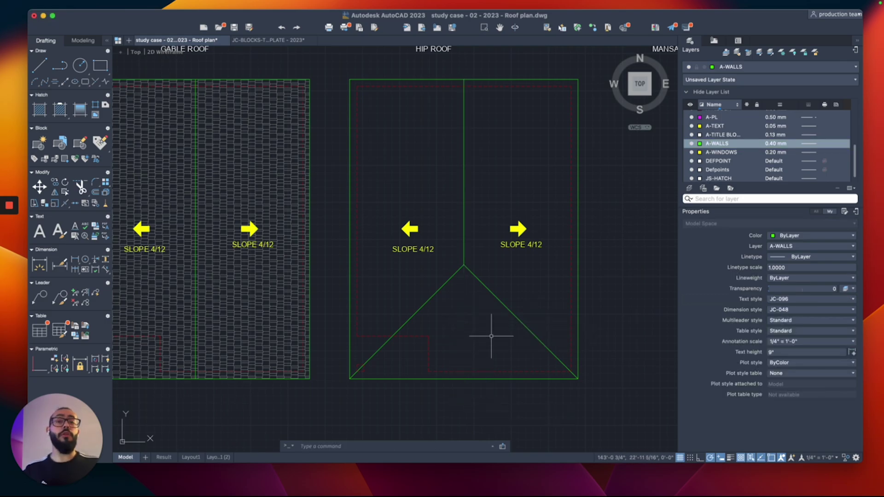
# - Mirror the lower hip polyline about the roof's horizontal centreline to the upper end, keeping the original
pyautogui.click(508, 310)
pyautogui.scroll(3, 523, 276)
pyautogui.write('mi')
pyautogui.press('Return')
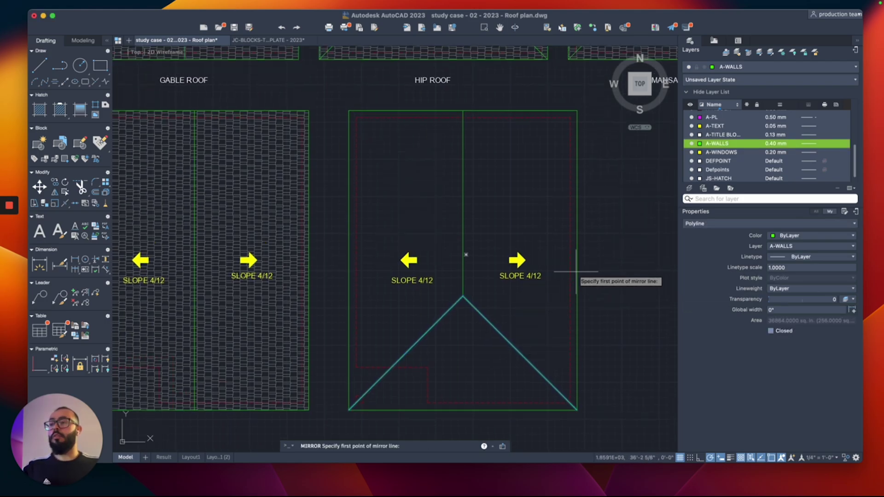
pyautogui.click(577, 260)
pyautogui.click(525, 260)
pyautogui.press('Return')
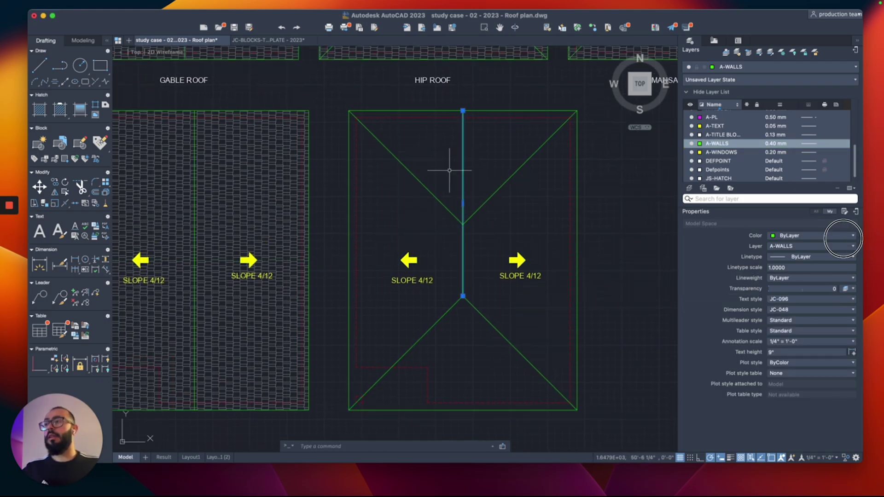
# - Shorten the upper end of the ridge line to the apex of the upper hip lines
pyautogui.click(463, 111)
pyautogui.click(463, 225)
pyautogui.press('Escape')
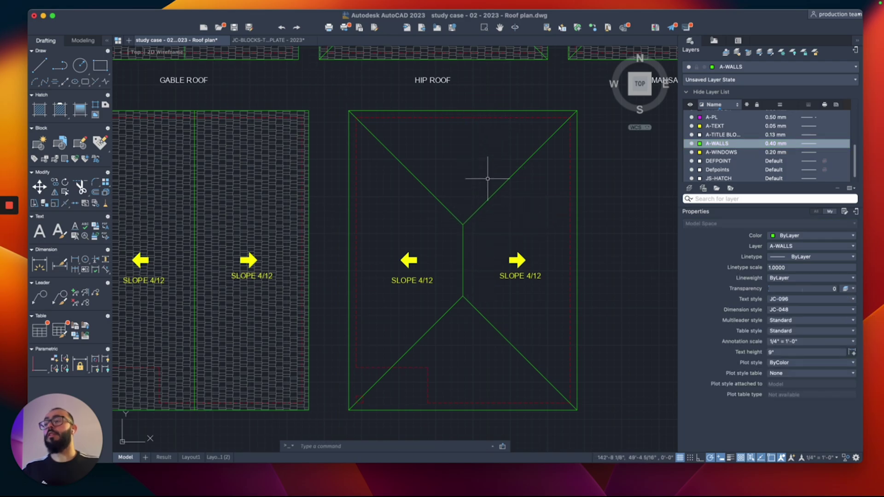
pyautogui.click(534, 215)
pyautogui.click(507, 307)
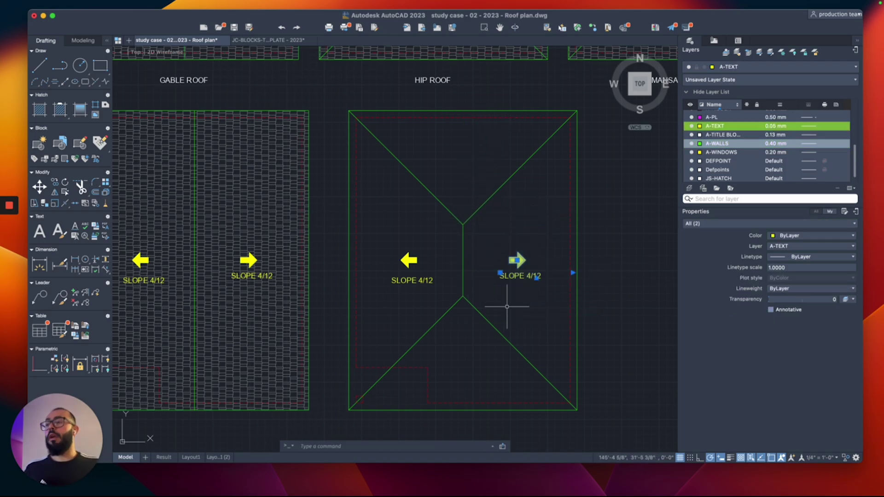
pyautogui.write('ro')
pyautogui.press('Return')
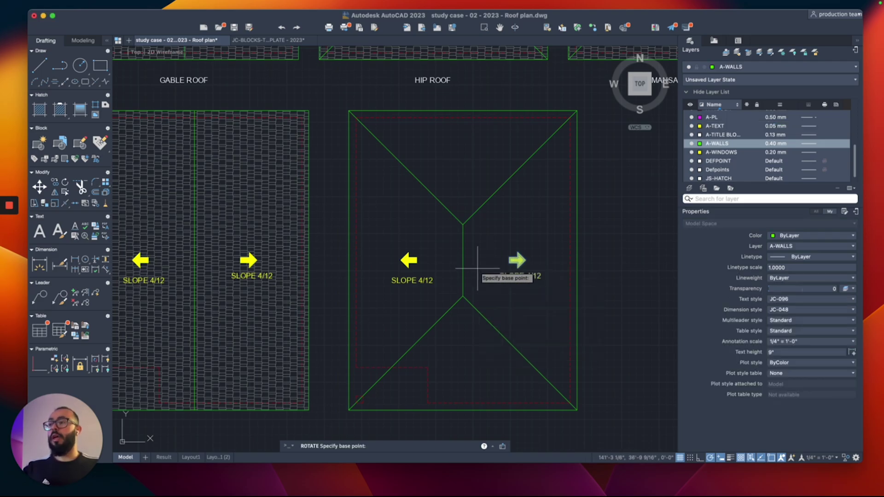
pyautogui.click(462, 260)
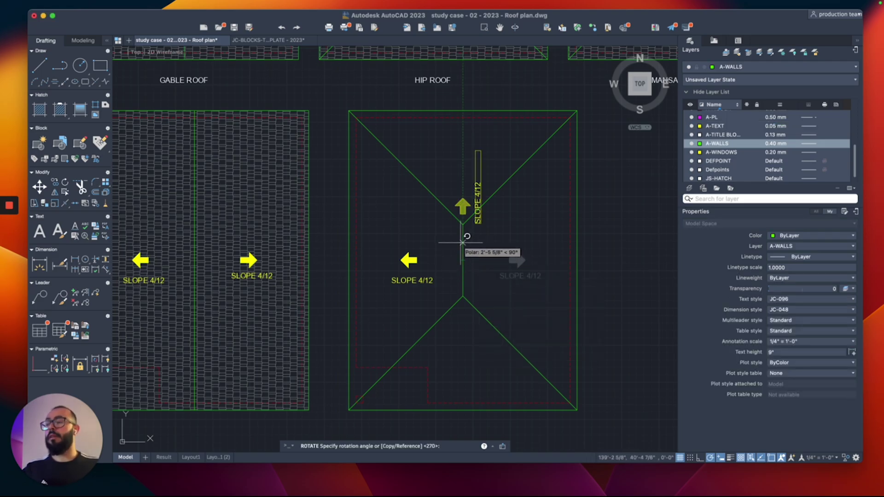
pyautogui.press('Escape')
# - Copy the right-hand slope arrow and its SLOPE 4/12 label into the upper triangular face of the hip roof
pyautogui.click(495, 242)
pyautogui.click(555, 305)
pyautogui.write('co')
pyautogui.press('Return')
pyautogui.click(547, 311)
pyautogui.click(492, 212)
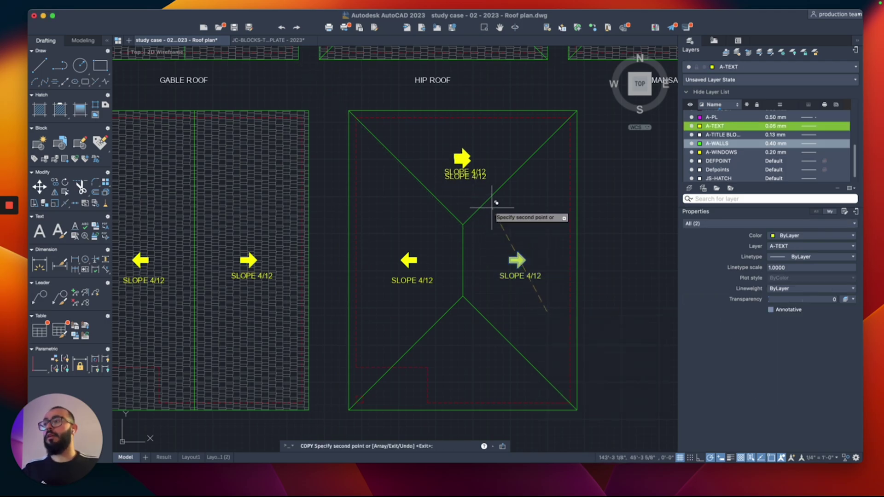
pyautogui.press('Escape')
# - Rotate the arrow in the upper hip face by 90 degrees about its centre so that it points up
pyautogui.click(464, 157)
pyautogui.scroll(3, 470, 146)
pyautogui.write('ro')
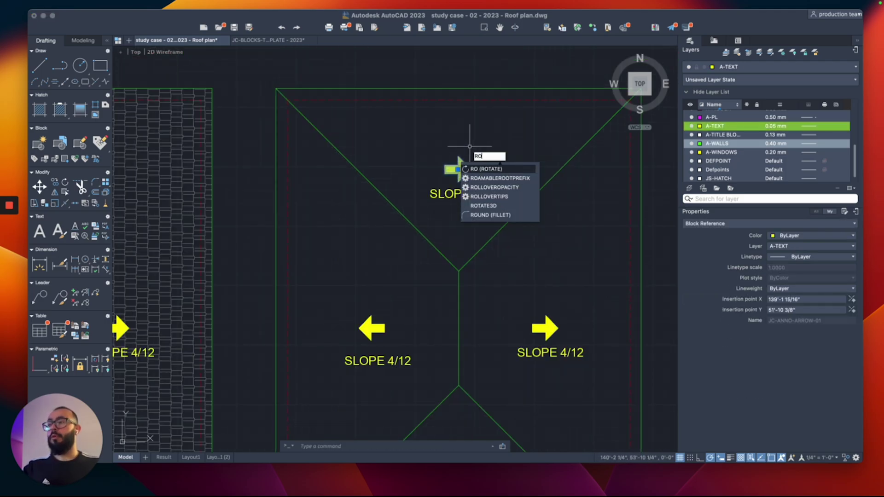
pyautogui.press('Return')
pyautogui.click(458, 169)
pyautogui.click(457, 144)
pyautogui.scroll(-2, 455, 144)
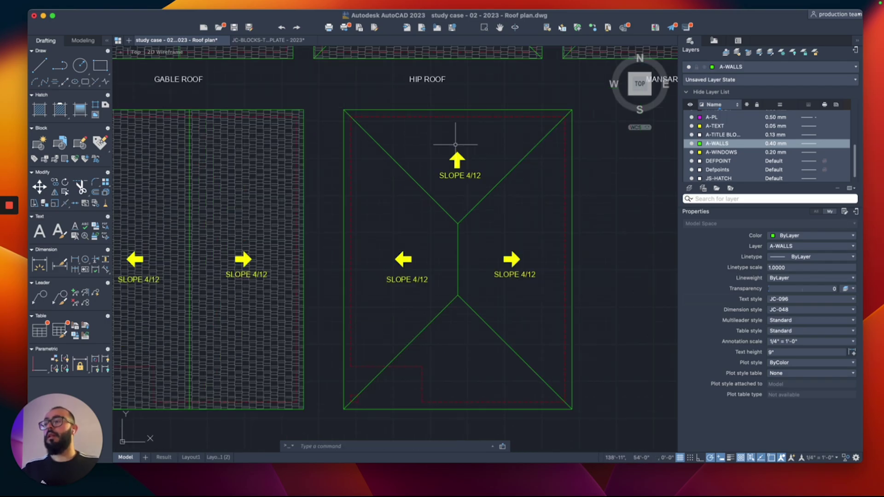
# - Mirror the upward arrow about the roof's horizontal centreline into the lower hip face, keeping the original
pyautogui.click(457, 160)
pyautogui.write('mi')
pyautogui.press('Return')
pyautogui.click(458, 260)
pyautogui.click(444, 258)
pyautogui.press('Return')
# - Copy the SLOPE 4/12 label from the upper hip face straight down to just above the downward arrow
pyautogui.click(474, 176)
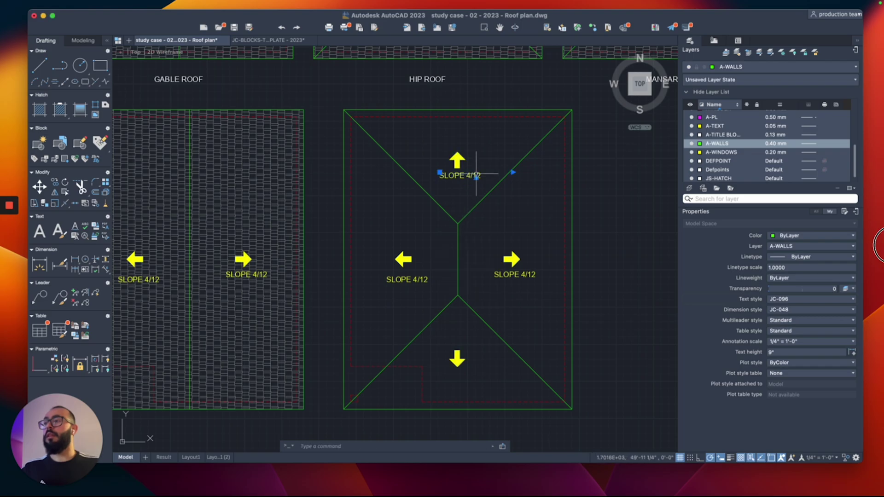
pyautogui.write('co')
pyautogui.press('Return')
pyautogui.click(553, 169)
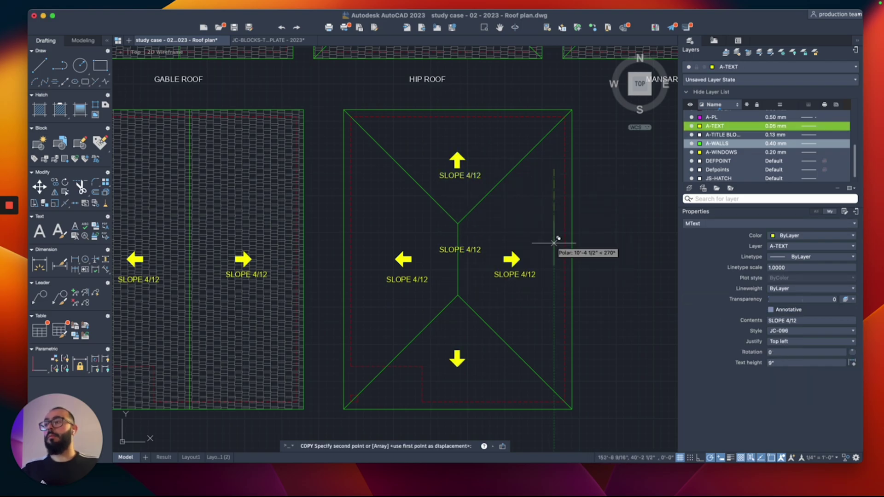
pyautogui.click(554, 332)
pyautogui.press('Return')
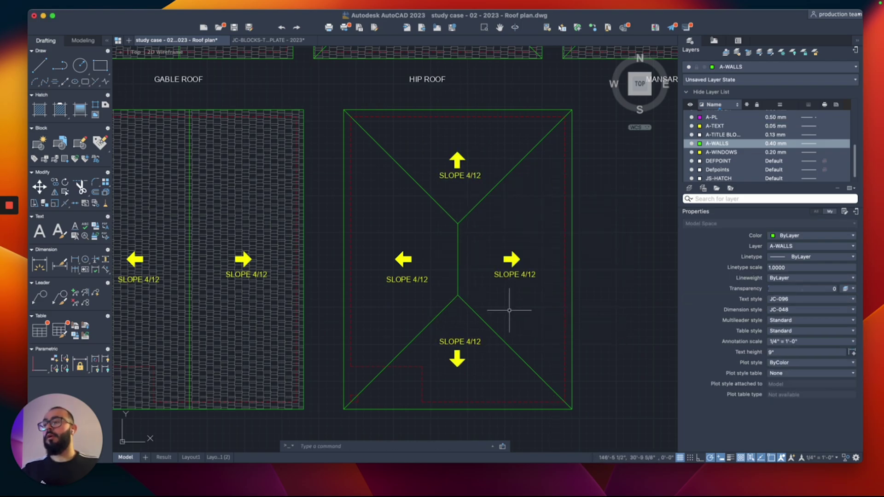
# - Open the object isolation options for the drawing
pyautogui.rightClick(511, 310)
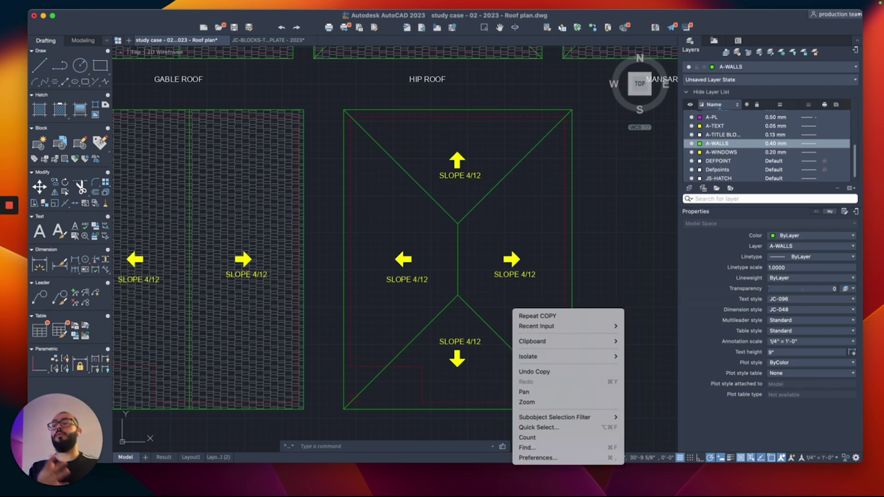
pyautogui.moveTo(567, 356)
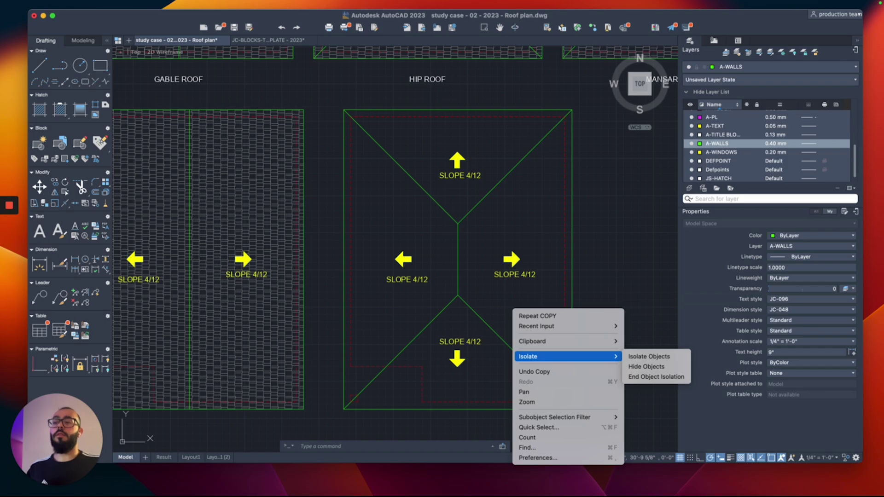
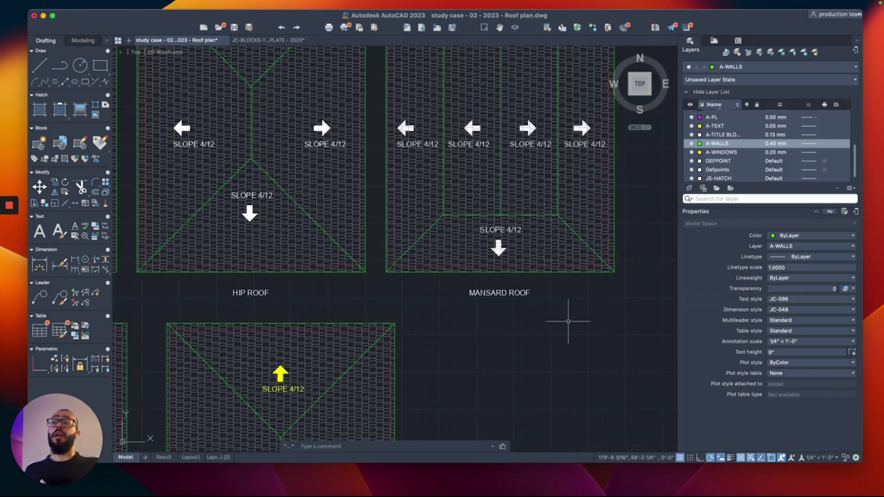
# - Copy the complete yellow-labelled hip roof plan about 38' to the right, level with the original
pyautogui.moveTo(569, 314); pyautogui.dragTo(574, 337, button='middle')
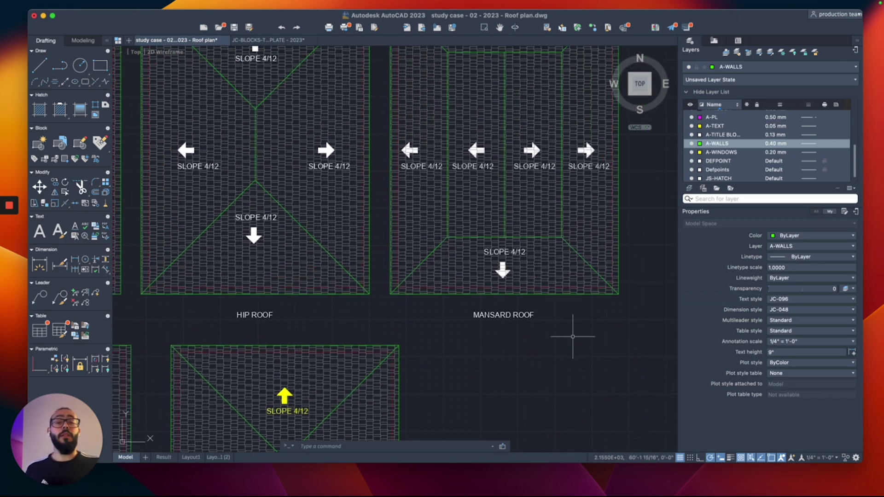
pyautogui.scroll(-2, 573, 337)
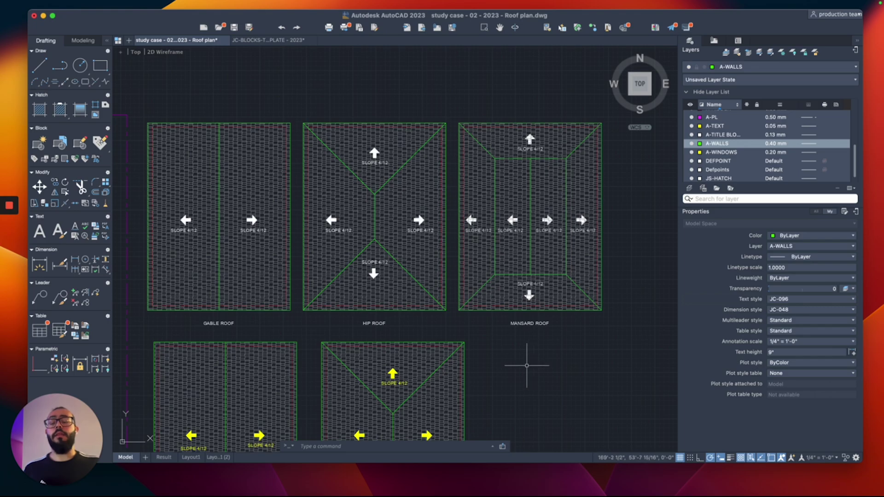
pyautogui.scroll(-5, 517, 371)
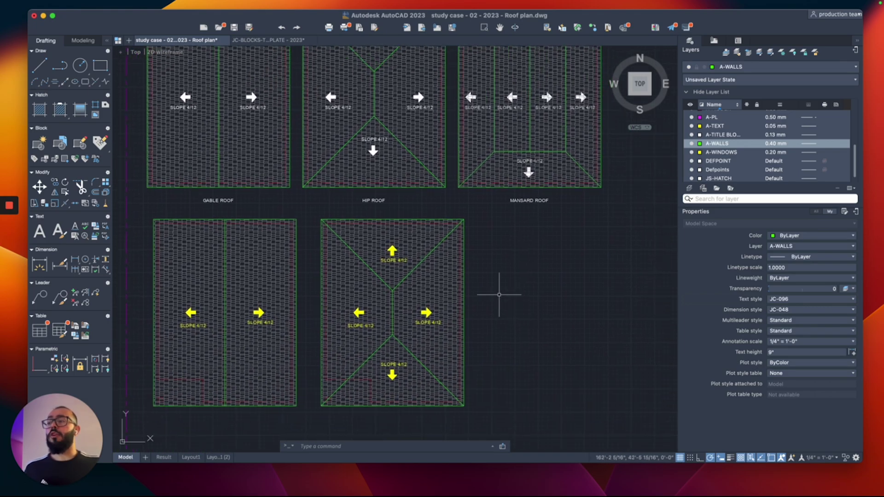
pyautogui.click(310, 212)
pyautogui.click(493, 435)
pyautogui.scroll(-1, 493, 367)
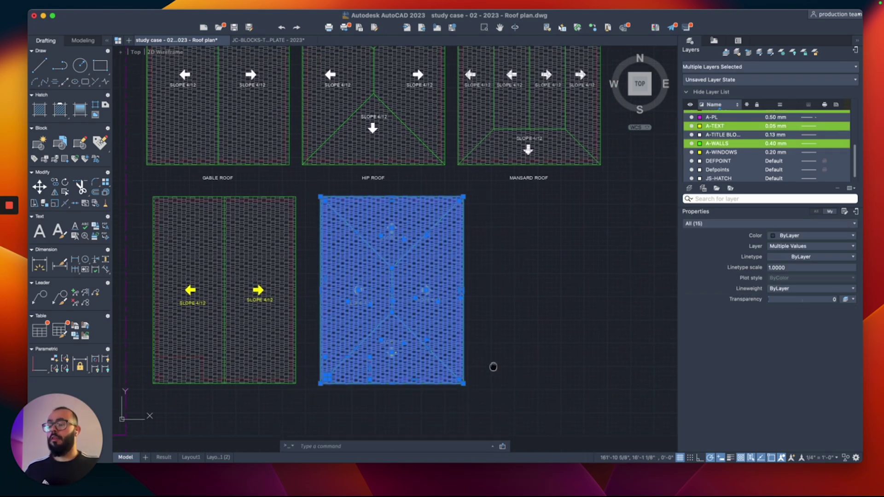
pyautogui.scroll(-1, 493, 367)
pyautogui.write('co')
pyautogui.press('Return')
pyautogui.click(425, 378)
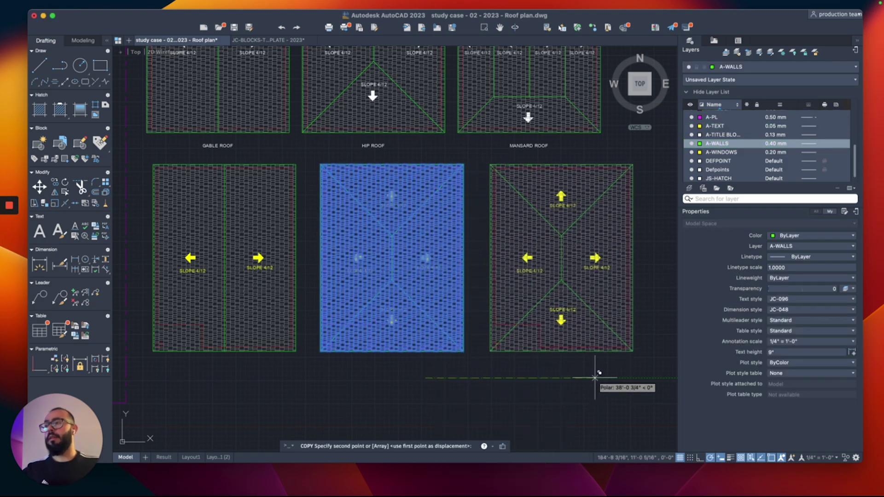
pyautogui.click(594, 378)
pyautogui.press('Return')
# - Draw a rectangle inside the new roof copy, with its opposite corners at the midpoints of the diagonal hip lines
pyautogui.scroll(3, 619, 233)
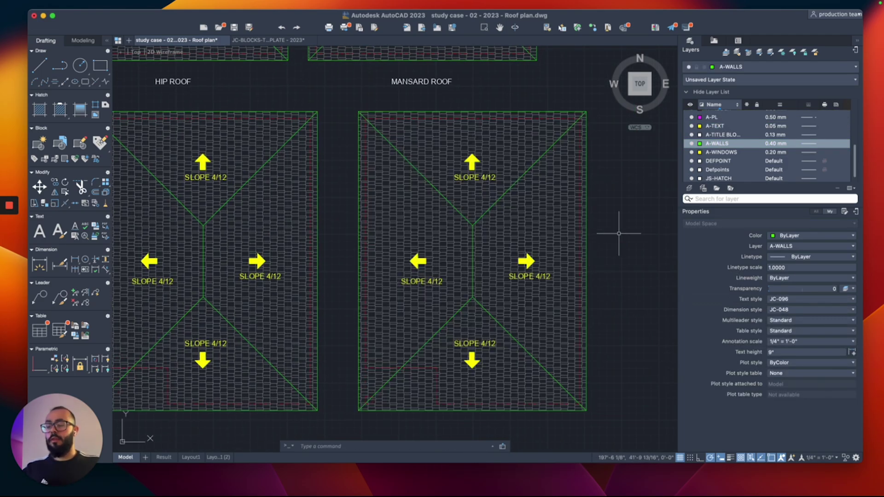
pyautogui.write('rec')
pyautogui.press('Return')
pyautogui.click(529, 169)
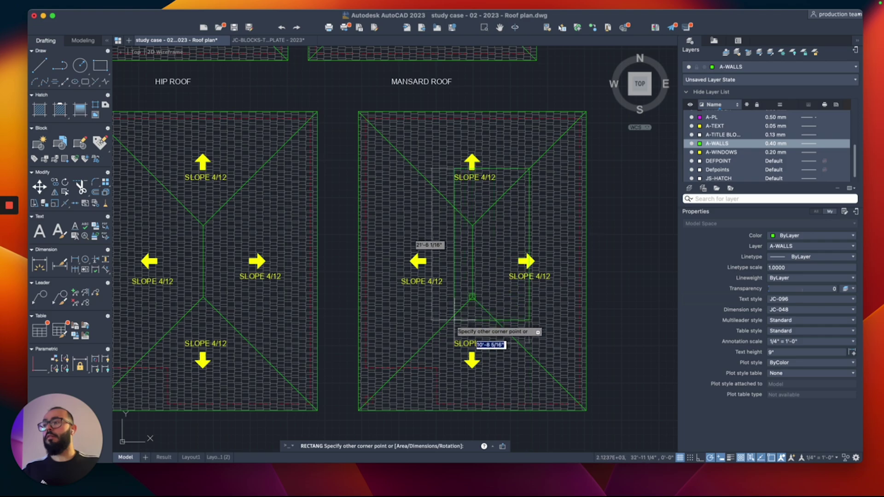
pyautogui.press('Escape')
# - Hide the hatch of the new roof copy so its linework can be edited
pyautogui.click(452, 212)
pyautogui.rightClick(452, 212)
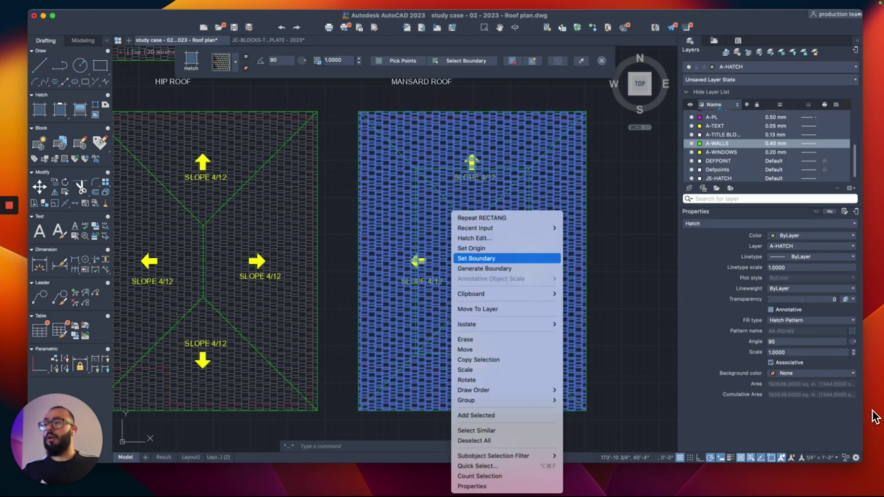
pyautogui.moveTo(498, 325)
pyautogui.click(584, 333)
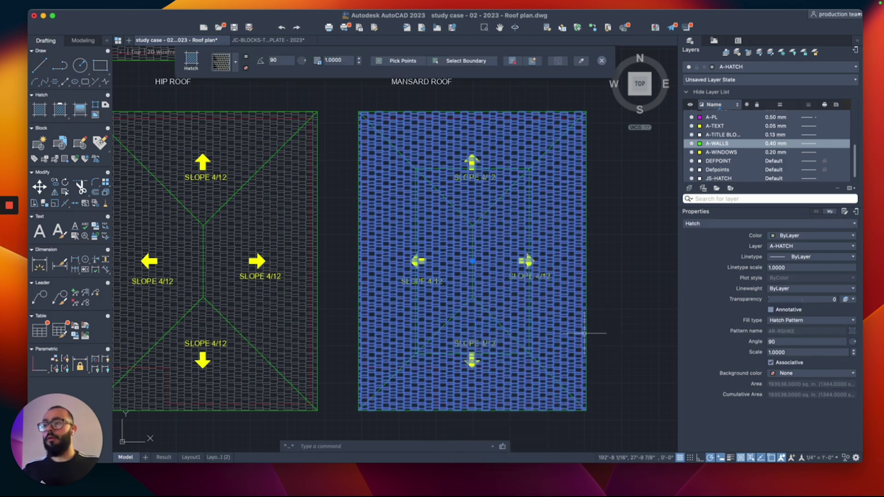
pyautogui.rightClick(473, 263)
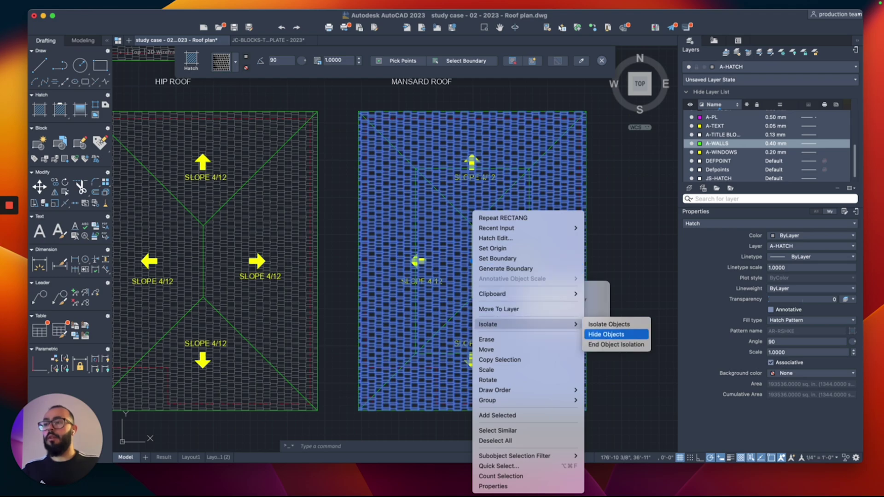
pyautogui.press('Escape')
pyautogui.press('Delete')
# - Move the upward arrow and its SLOPE 4/12 label straight up into the outer upper roof face
pyautogui.click(430, 122)
pyautogui.click(539, 208)
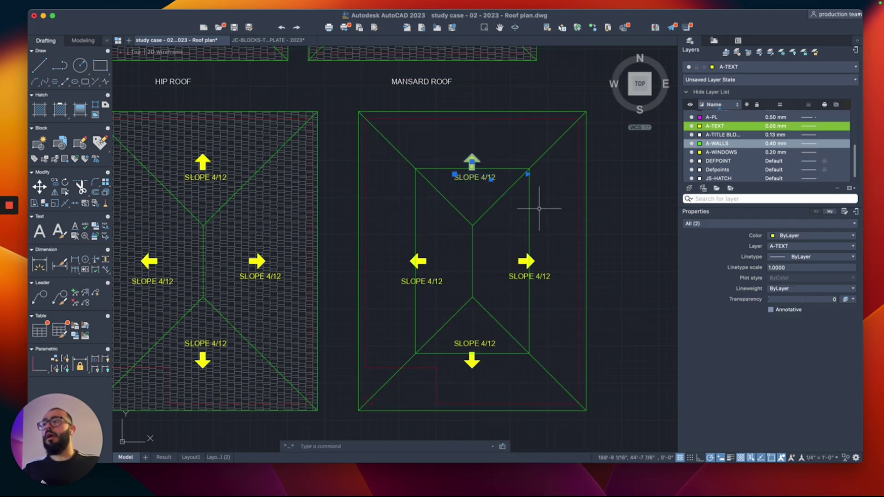
pyautogui.write('m')
pyautogui.press('space')
pyautogui.click(652, 292)
pyautogui.click(651, 259)
# - Move the right-pointing arrow and its SLOPE 4/12 label horizontally into the outer right roof face
pyautogui.click(494, 243)
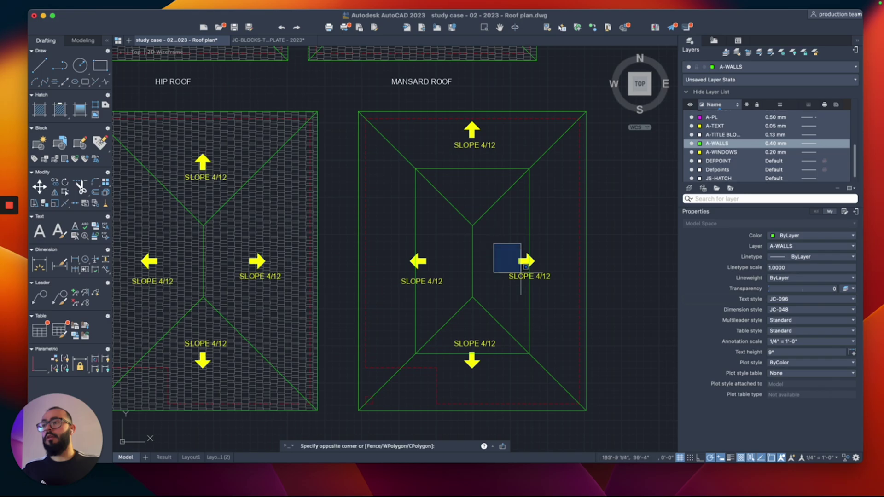
pyautogui.click(562, 313)
pyautogui.write('m')
pyautogui.press('Return')
pyautogui.click(616, 305)
pyautogui.click(644, 305)
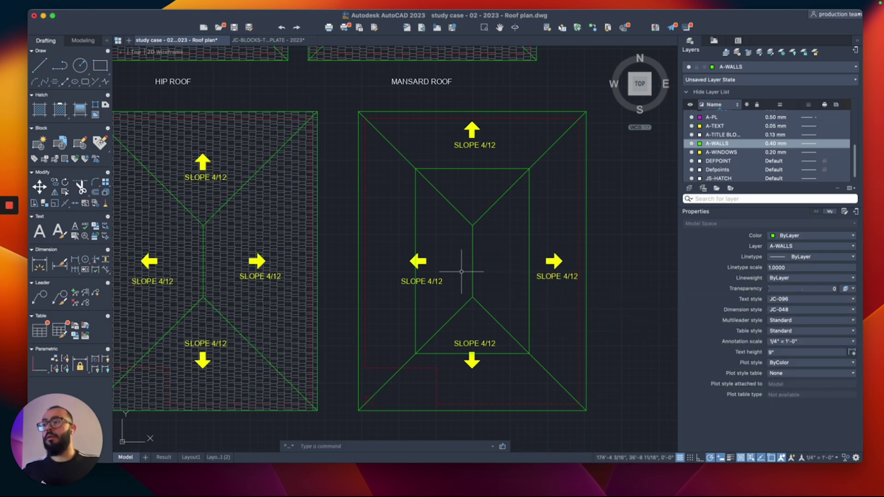
# - Move the left-pointing arrow and its SLOPE 4/12 label horizontally toward the roof's outer left face
pyautogui.click(398, 233)
pyautogui.click(461, 297)
pyautogui.write('m')
pyautogui.press('Return')
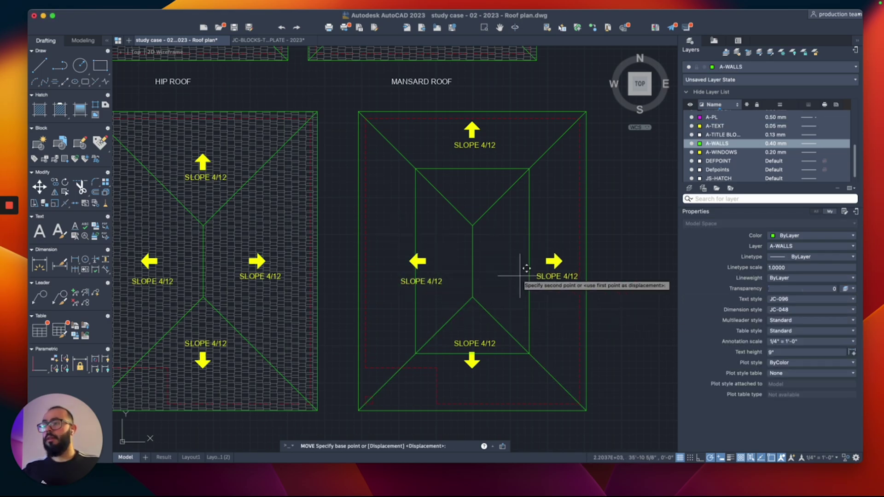
pyautogui.click(519, 276)
pyautogui.click(501, 276)
# - Move the downward arrow and its SLOPE 4/12 label straight down into the outer lower roof face
pyautogui.click(440, 279)
pyautogui.click(513, 390)
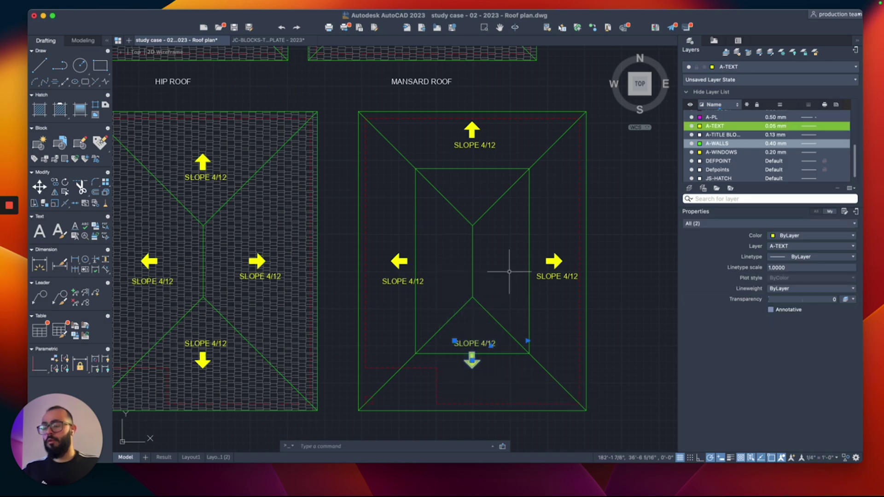
pyautogui.write('m')
pyautogui.press('Return')
pyautogui.click(509, 256)
pyautogui.click(509, 290)
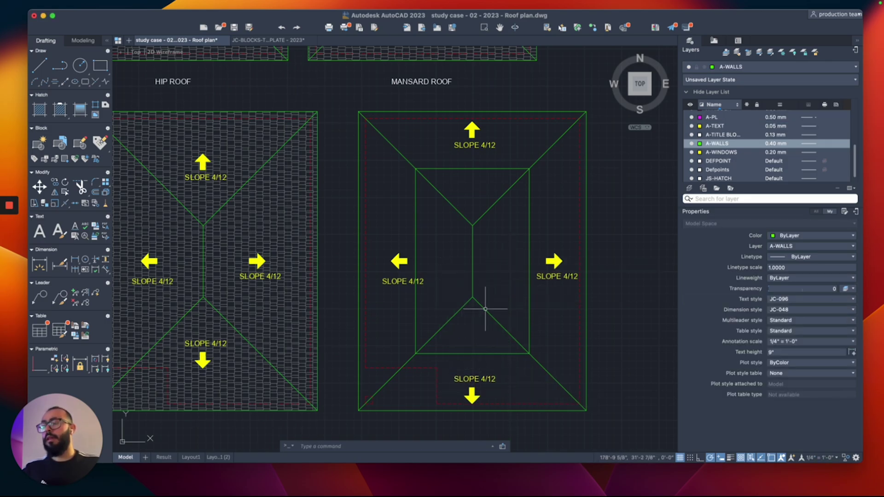
# - Trim away the four diagonal hip line segments inside the inner rectangle
pyautogui.write('tr')
pyautogui.press('Return')
pyautogui.click(516, 328)
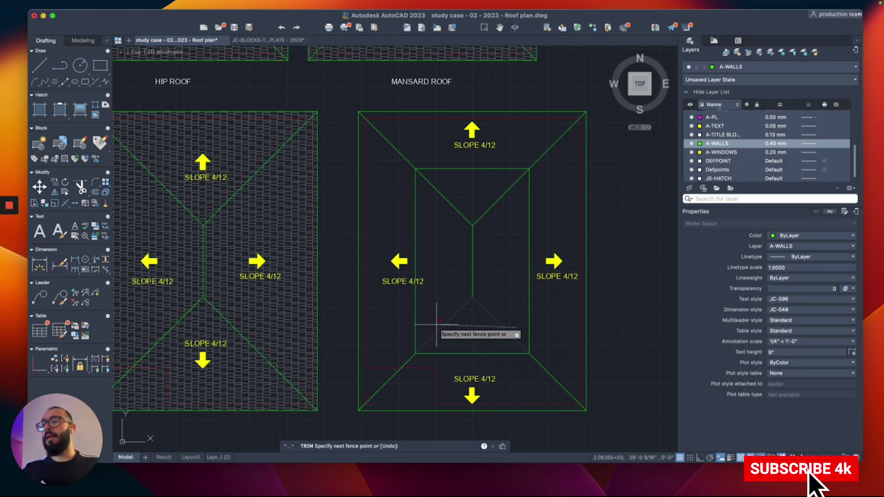
pyautogui.click(436, 325)
pyautogui.click(440, 199)
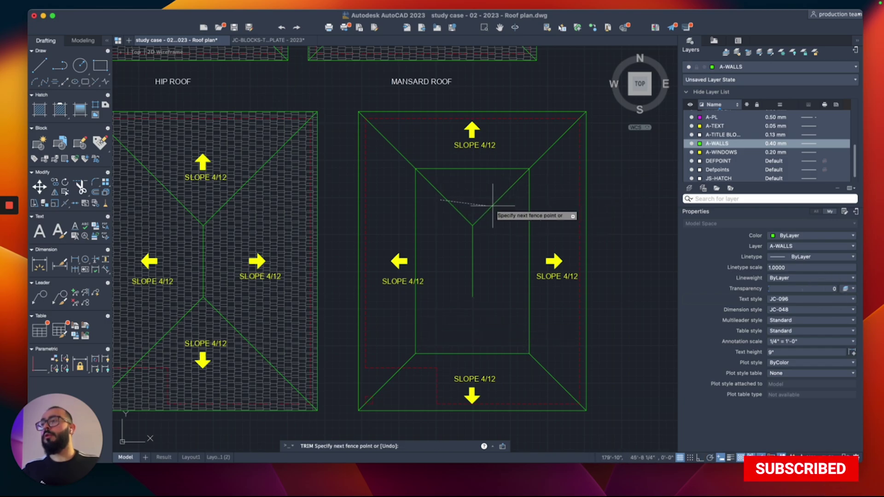
pyautogui.click(503, 205)
pyautogui.press('Escape')
# - Erase the short vertical ridge line left inside the inner rectangle
pyautogui.click(486, 212)
pyautogui.click(462, 253)
pyautogui.press('Delete')
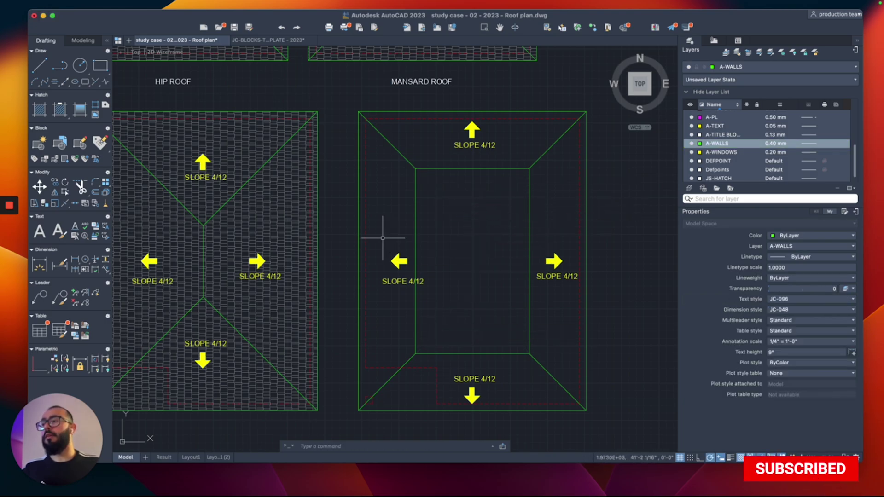
# - Move the left-pointing arrow and its label 2'-0" further left so they sit fully in the outer left face
pyautogui.click(383, 238)
pyautogui.click(475, 315)
pyautogui.write('m')
pyautogui.press('Return')
pyautogui.click(489, 302)
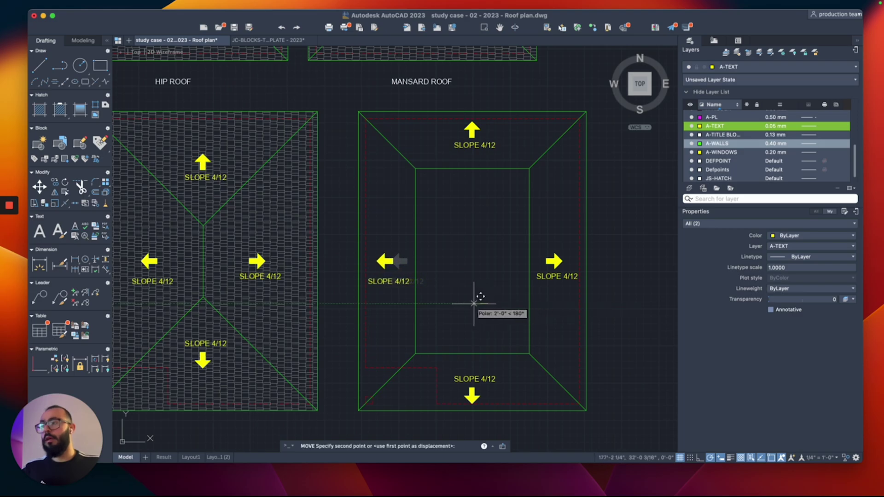
pyautogui.click(474, 303)
# - Draw a vertical ridge polyline between the midpoints of the inner rectangle's upper and lower edges
pyautogui.write('pl')
pyautogui.press('Return')
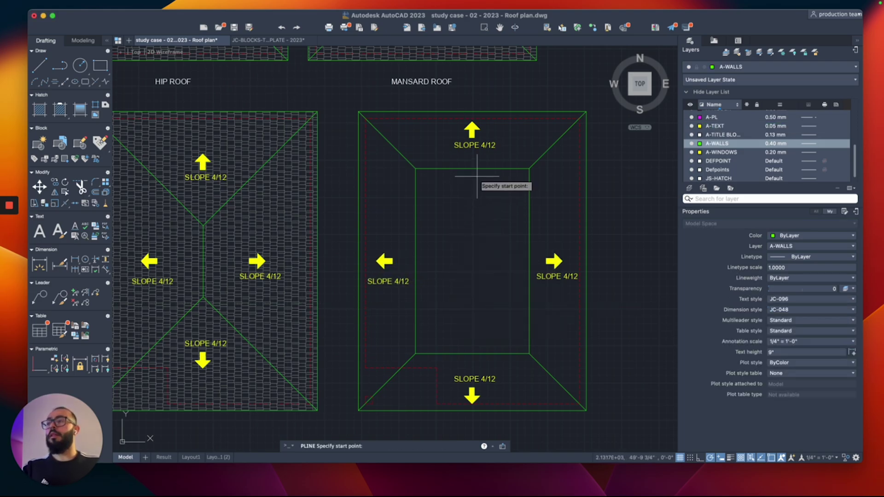
pyautogui.click(472, 169)
pyautogui.click(472, 353)
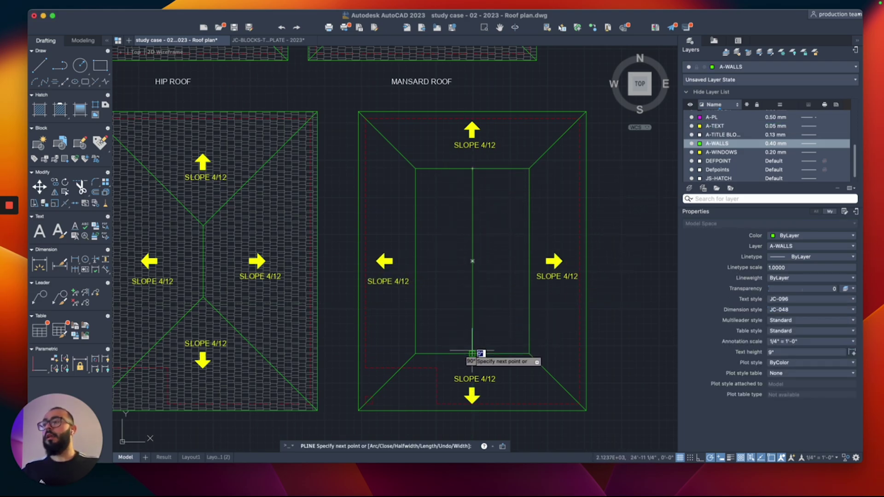
pyautogui.press('Return')
pyautogui.click(508, 223)
pyautogui.click(647, 334)
pyautogui.write('c')
pyautogui.press('Return')
pyautogui.write('o')
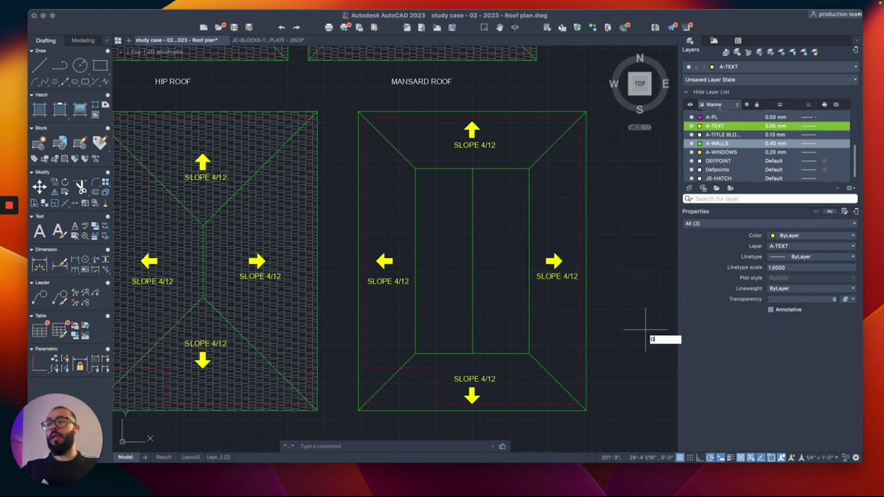
pyautogui.press('Escape')
# - Copy the right-pointing arrow and its SLOPE 4/12 label horizontally into the right half of the inner rectangle
pyautogui.click(508, 231)
pyautogui.click(619, 315)
pyautogui.write('co')
pyautogui.press('Return')
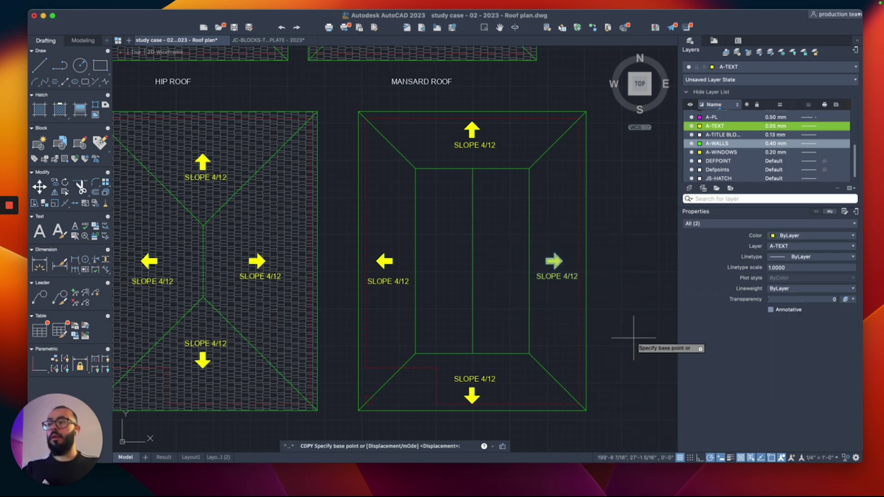
pyautogui.click(625, 326)
pyautogui.click(569, 326)
pyautogui.press('Escape')
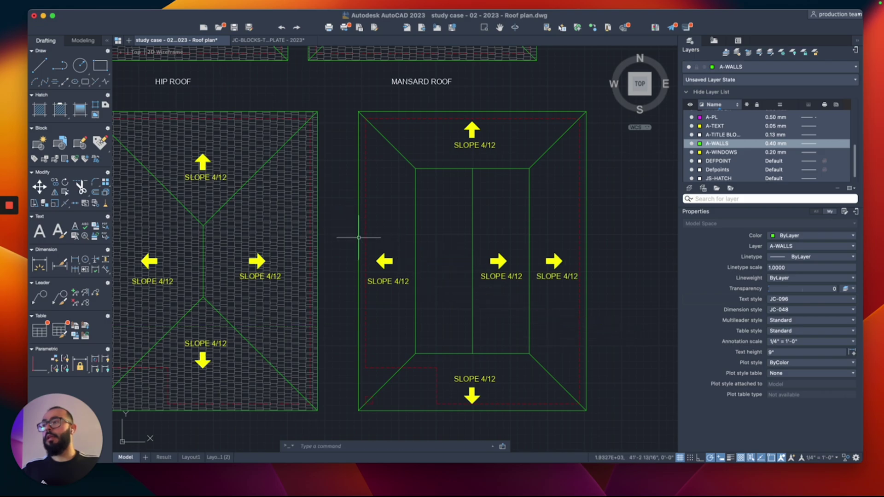
# - Copy the left-pointing arrow and its SLOPE 4/12 label about 8' to the right, into the inner rectangle's left half
pyautogui.click(352, 239)
pyautogui.click(429, 309)
pyautogui.write('co')
pyautogui.press('Return')
pyautogui.click(440, 316)
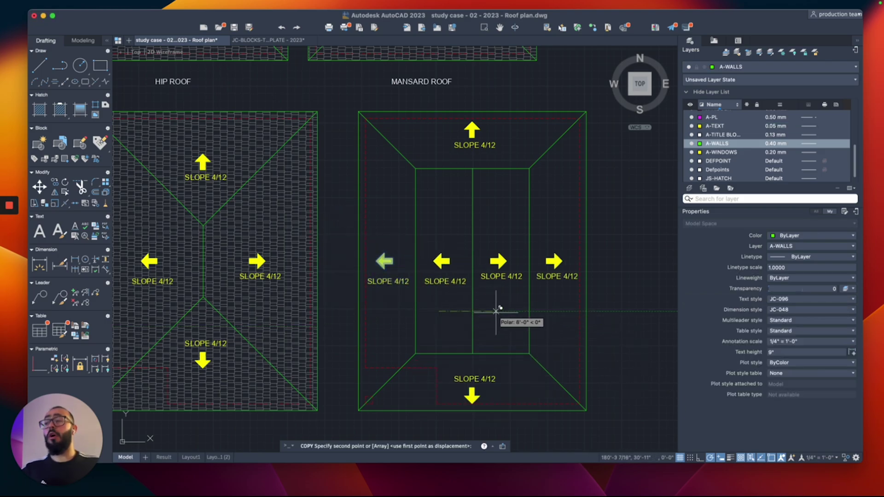
pyautogui.click(497, 311)
pyautogui.press('Escape')
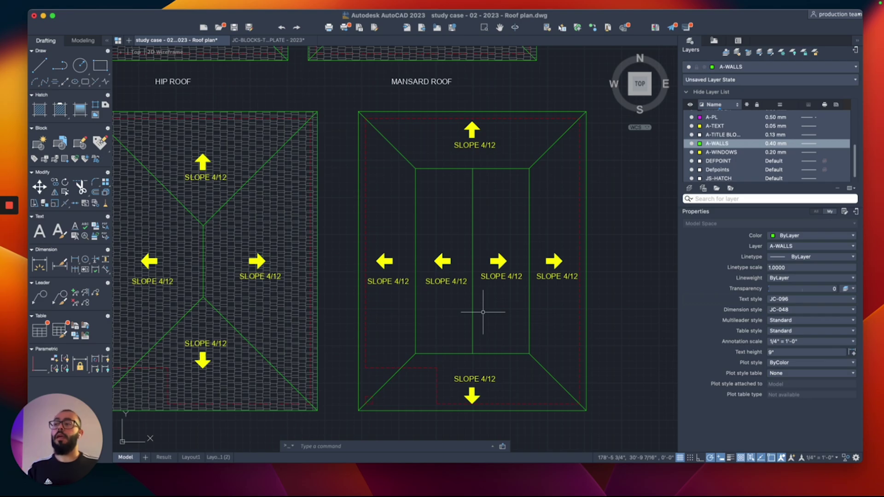
# - End the object isolation so the mansard roof's hidden hatch is displayed again
pyautogui.rightClick(502, 227)
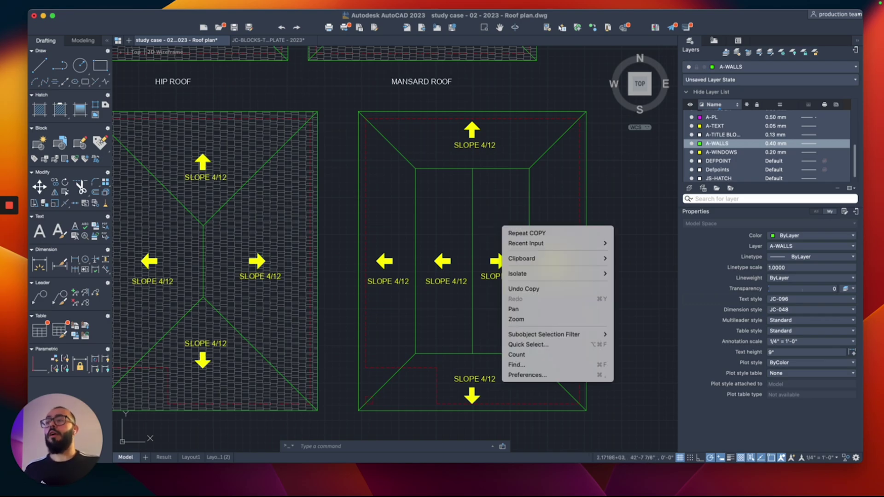
pyautogui.moveTo(576, 273)
pyautogui.click(645, 294)
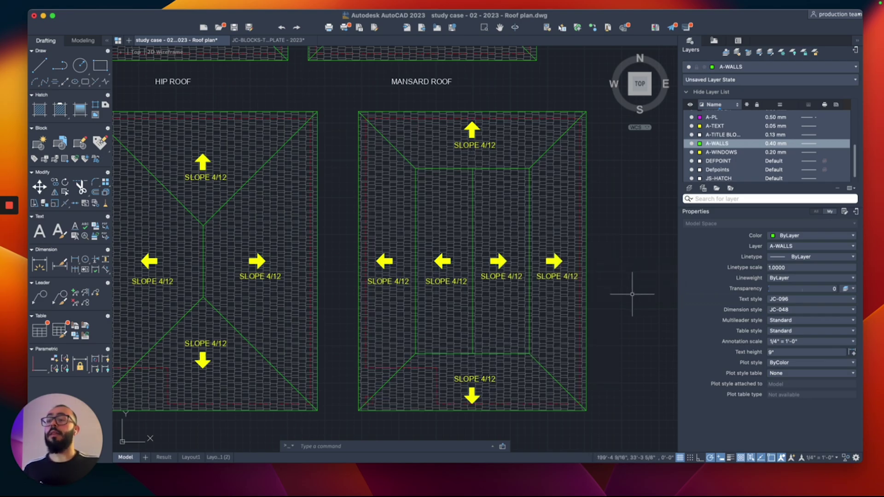